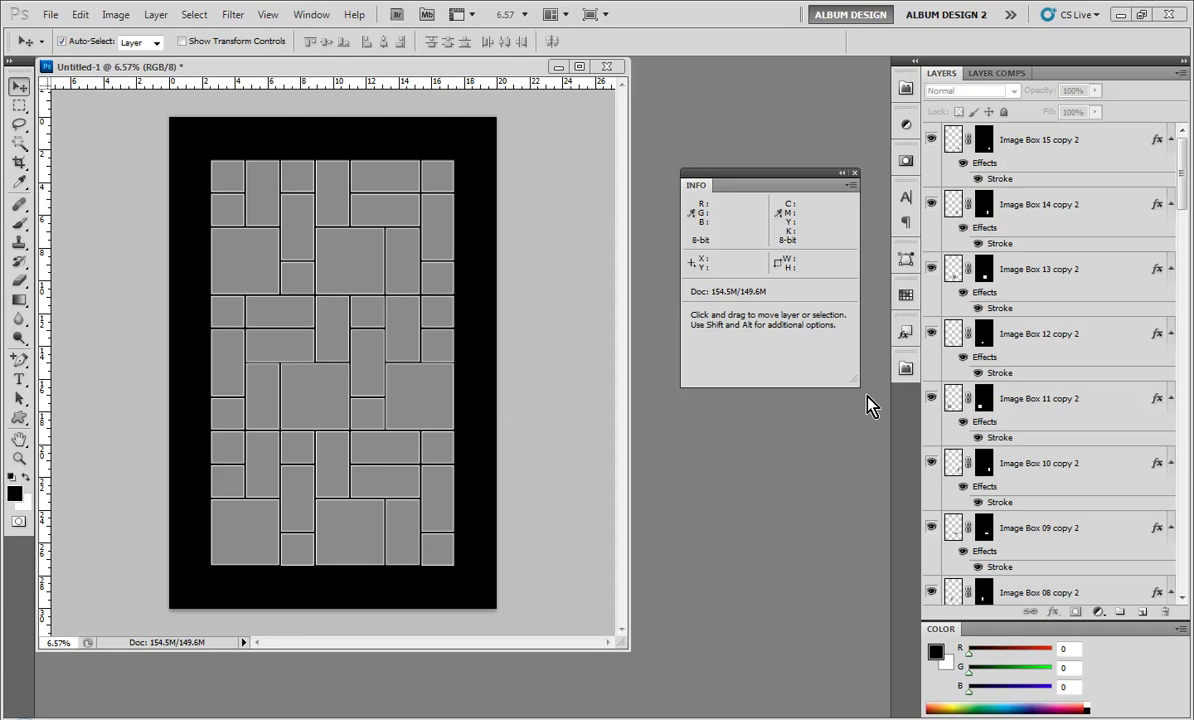
Step: Start a new AutoCollage V3 album document sized 20 × 30 inches
left_click(905, 368)
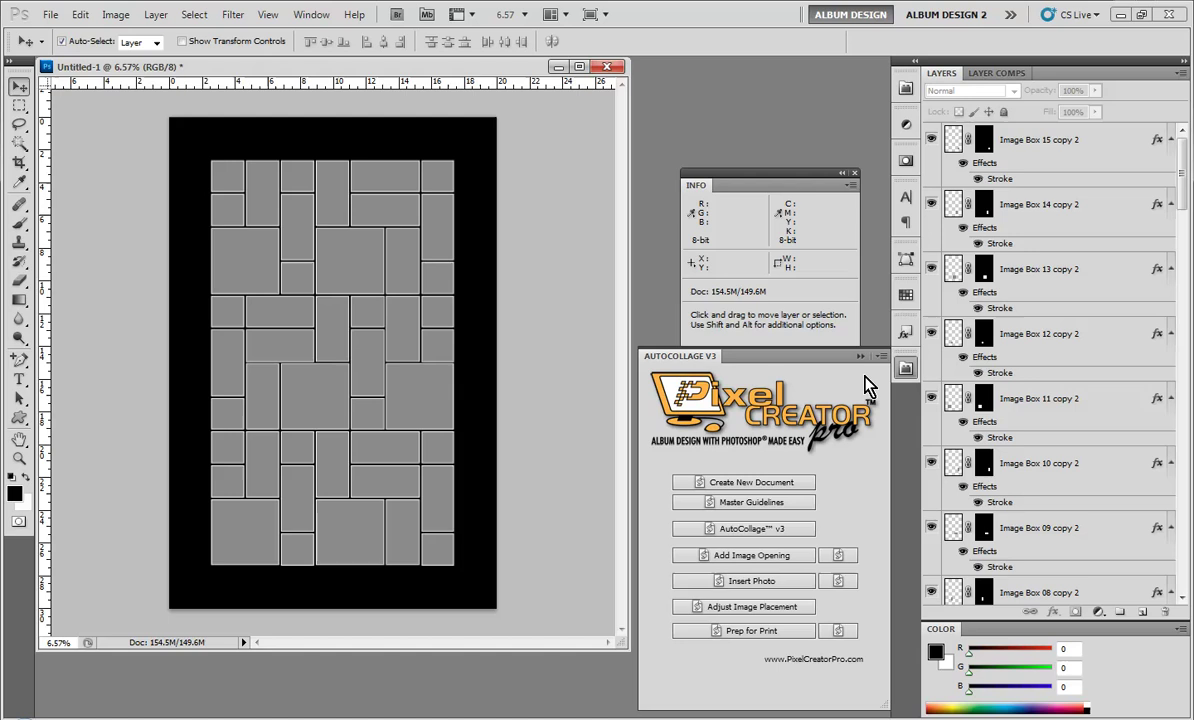
left_click(735, 484)
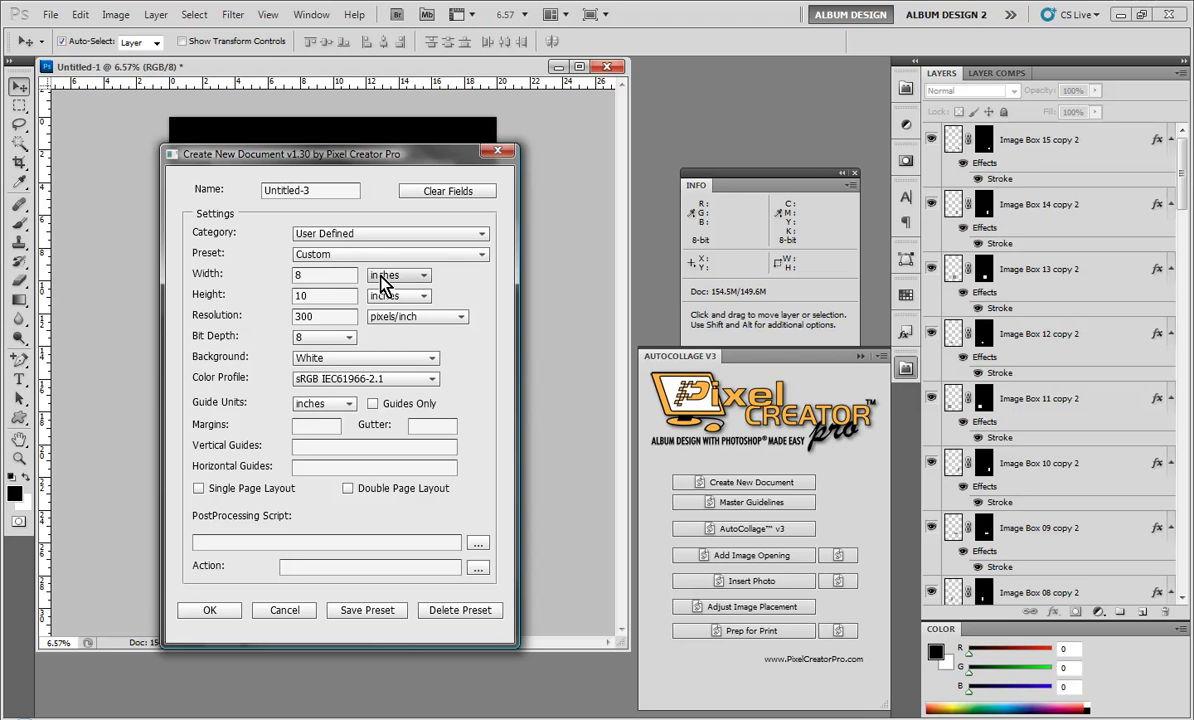
left_click(297, 275)
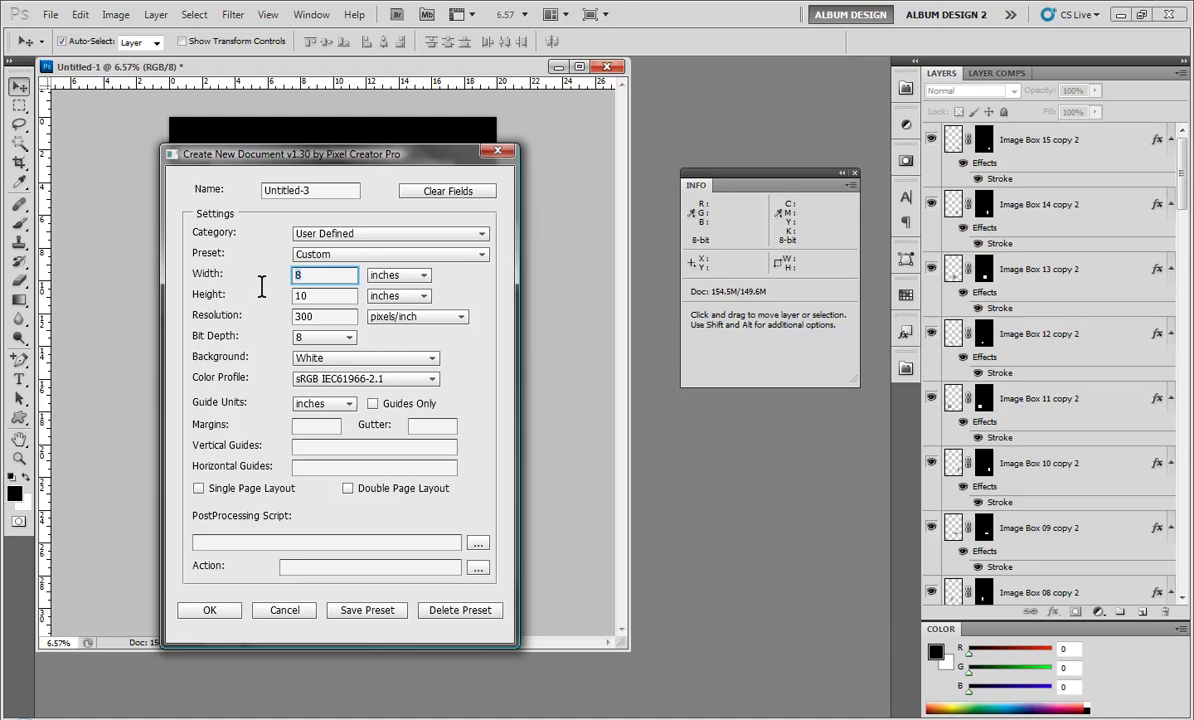
left_click(421, 280)
left_click(308, 276)
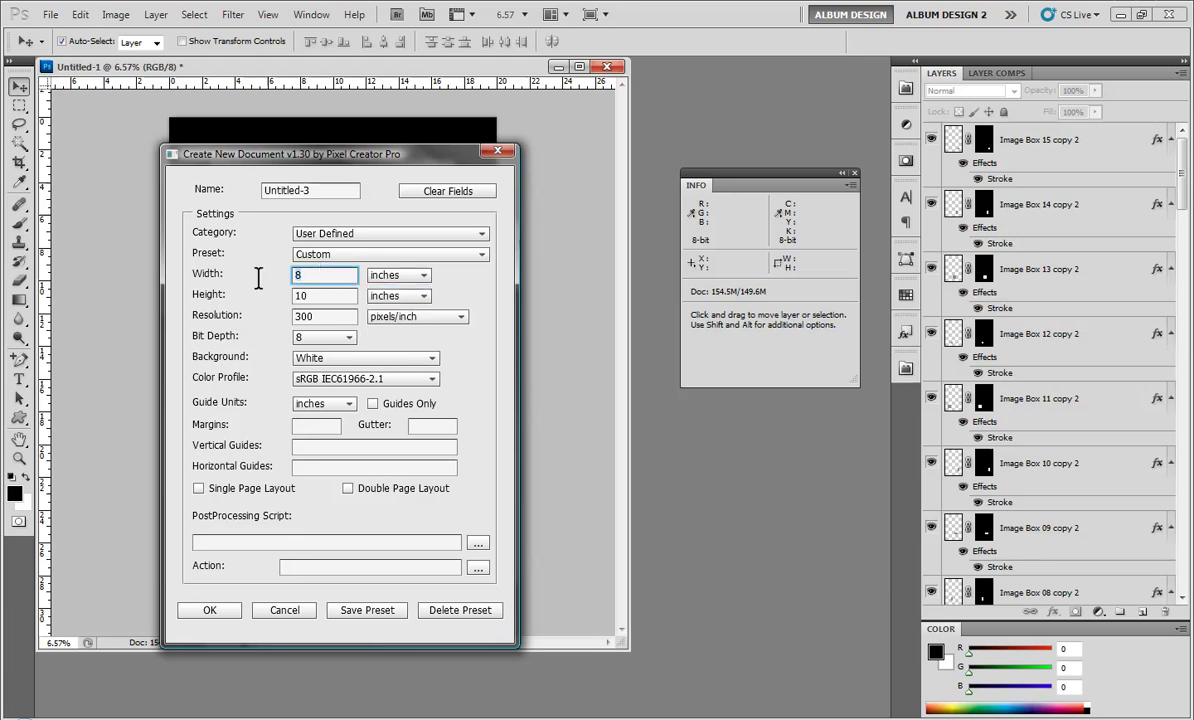
key("BackSpace")
type("20")
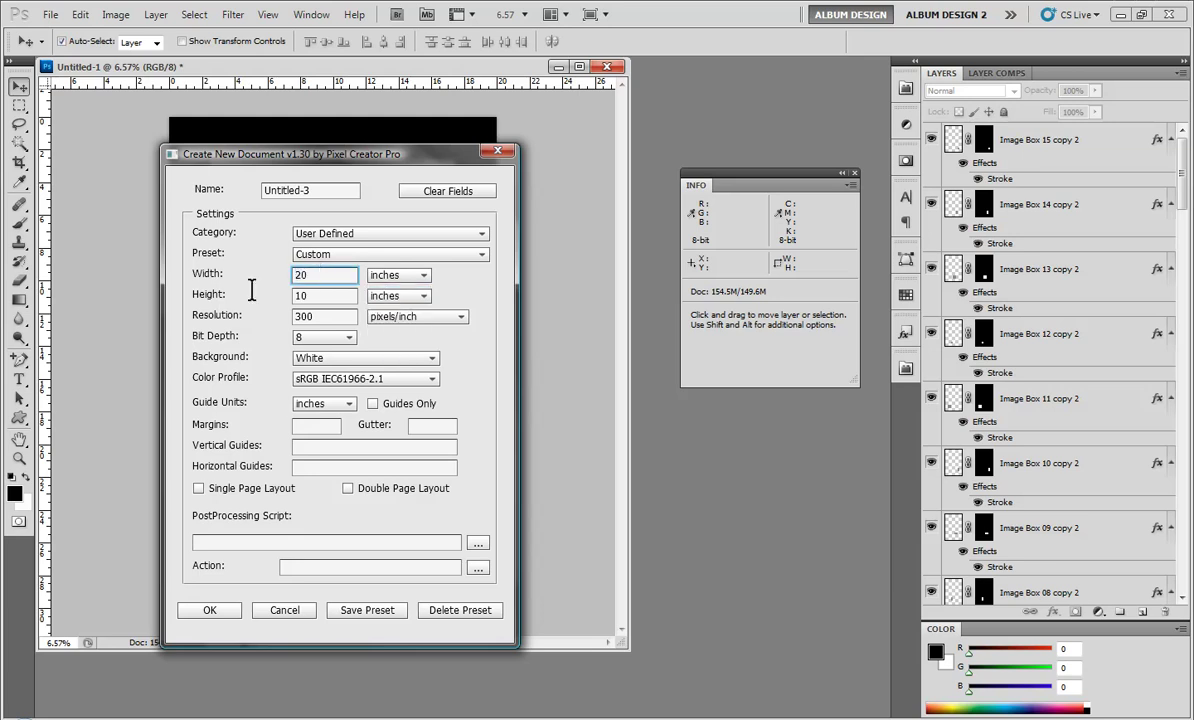
key("Tab")
type("30")
Step: Keep the white background, set 2.5-inch margins and enable Single Page Layout
left_click(373, 360)
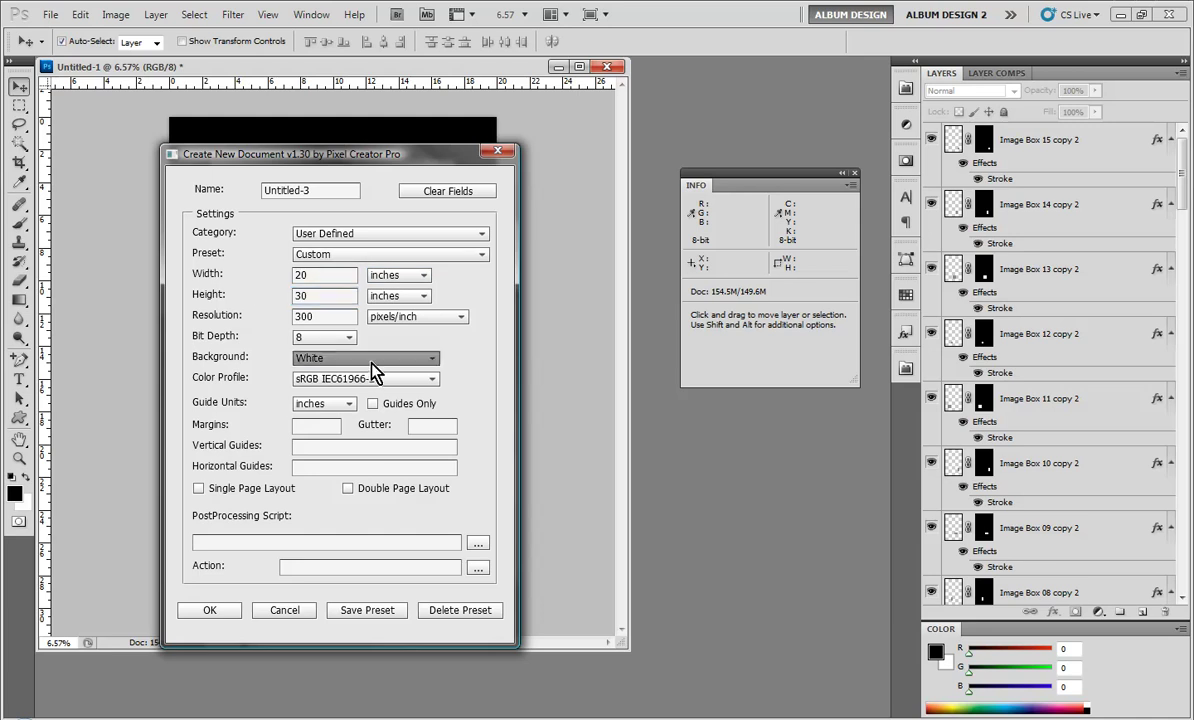
left_click(310, 362)
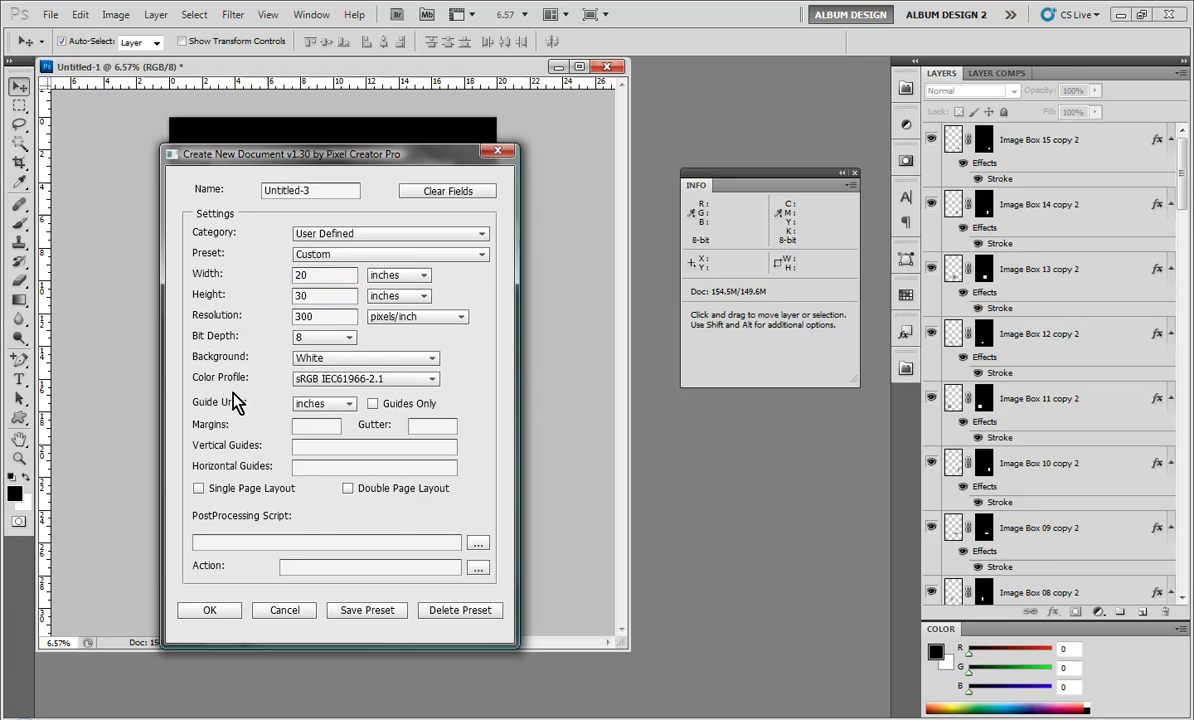
left_click(315, 425)
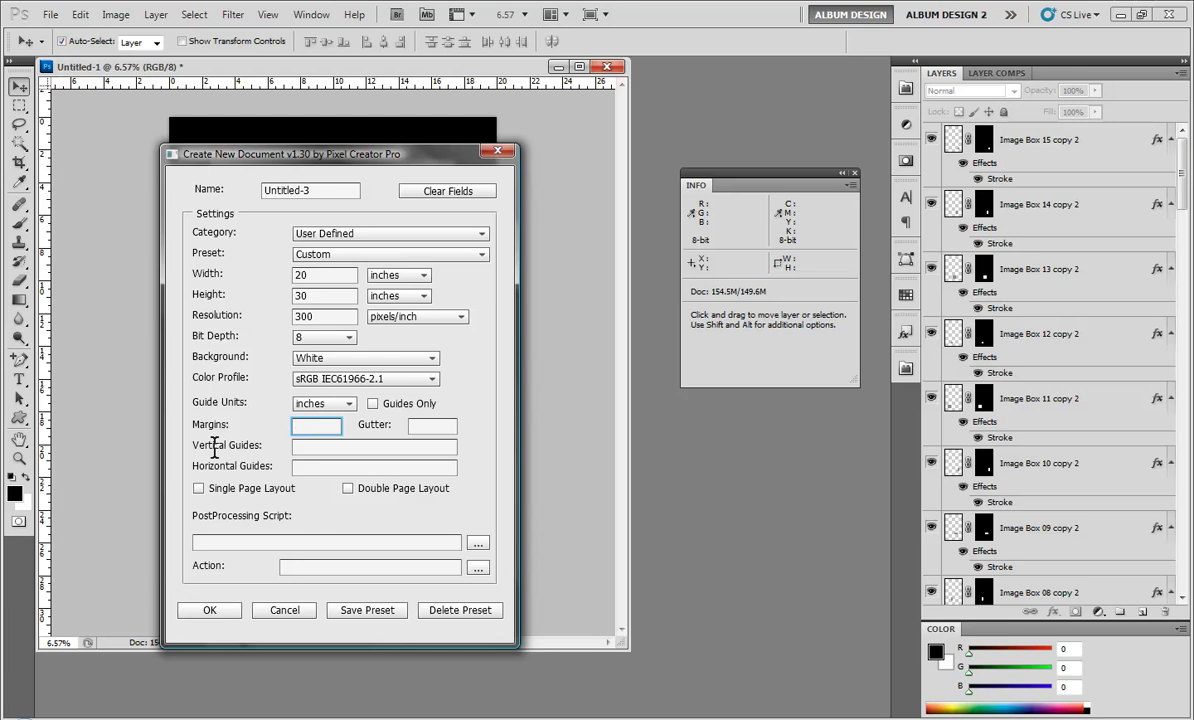
type("2.5")
left_click(200, 489)
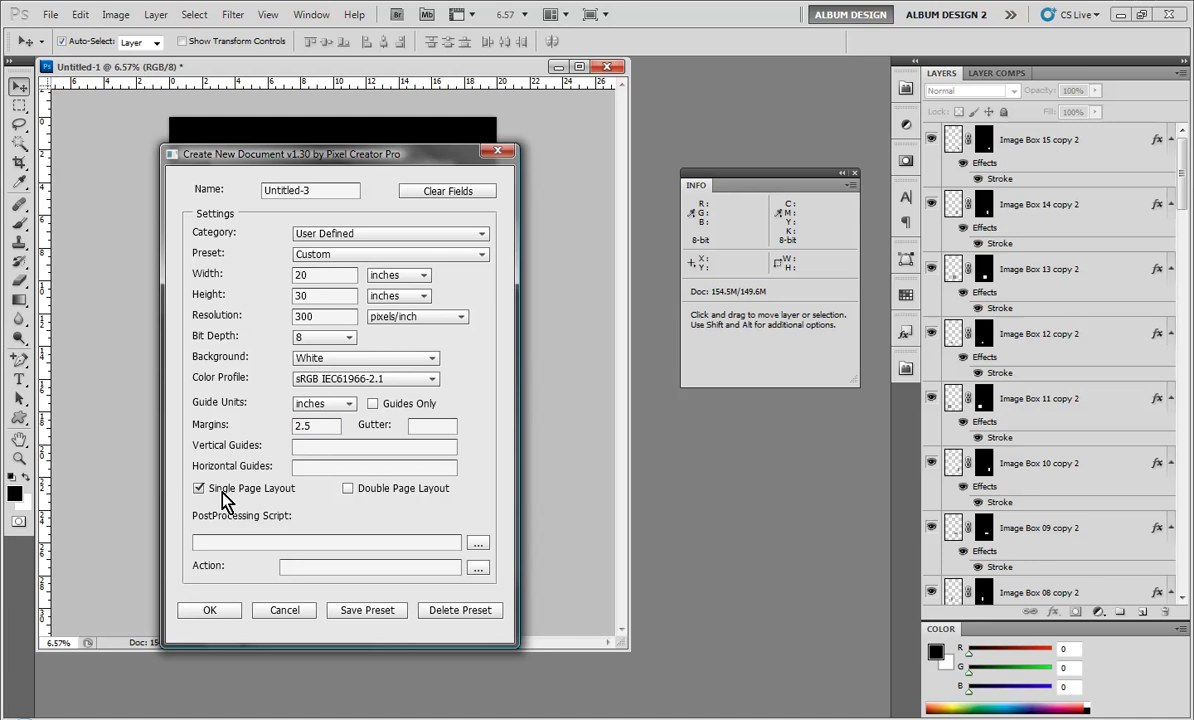
Step: Create the 20×30-inch Untitled-3 page and fill its Background layer with solid black
left_click(210, 611)
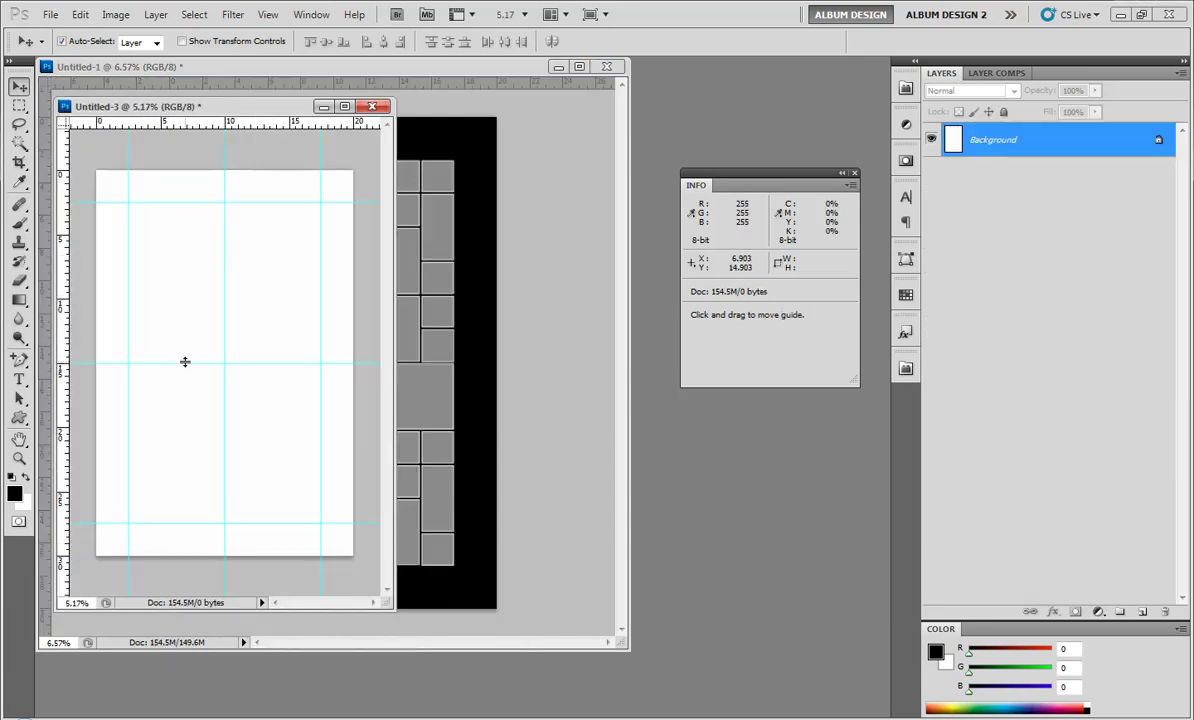
left_click(25, 477)
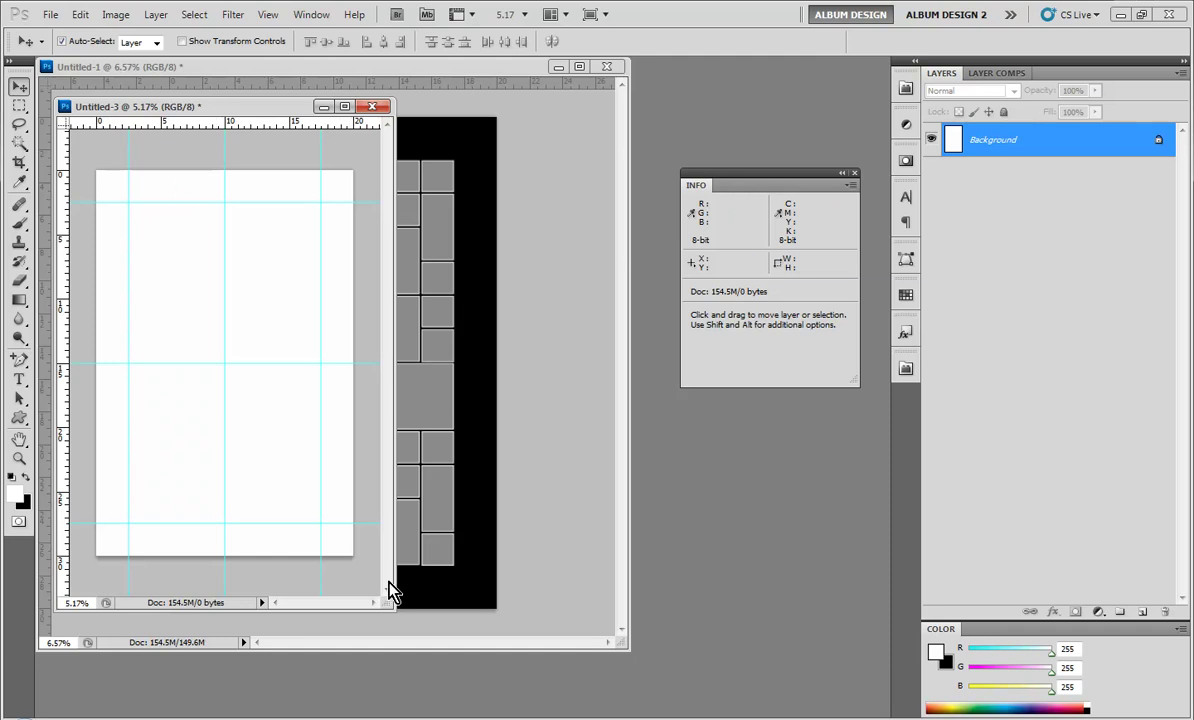
left_click_drag(392, 606, 532, 636)
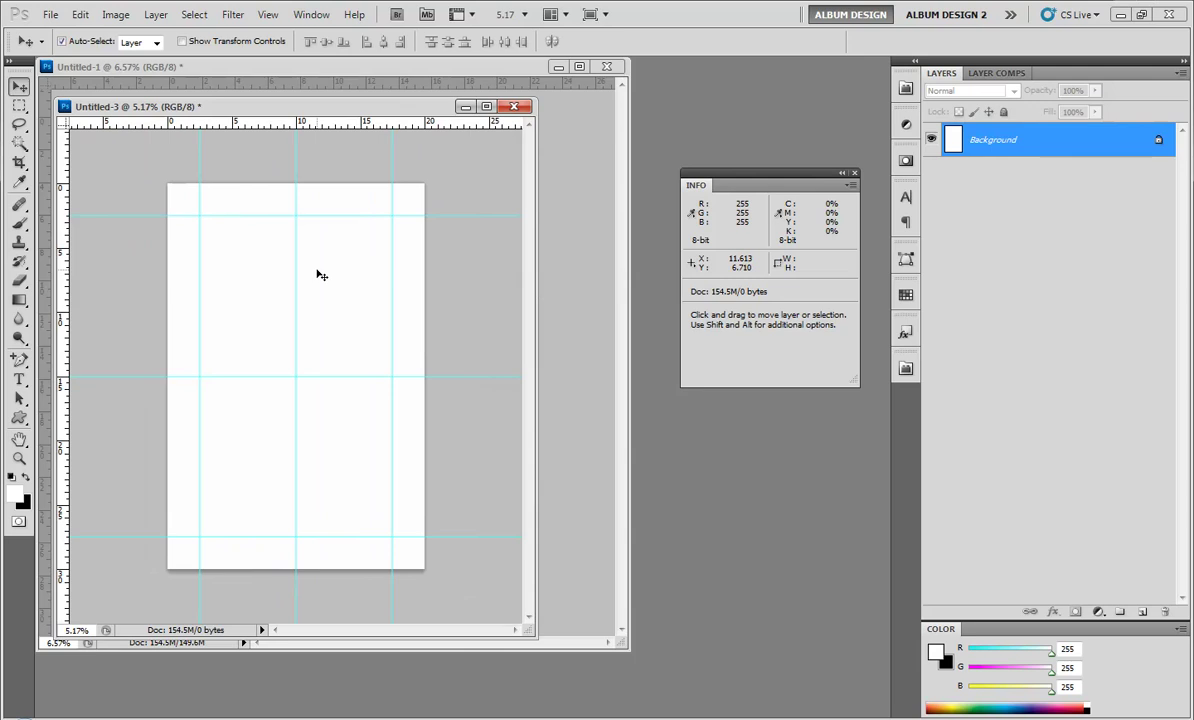
key("d")
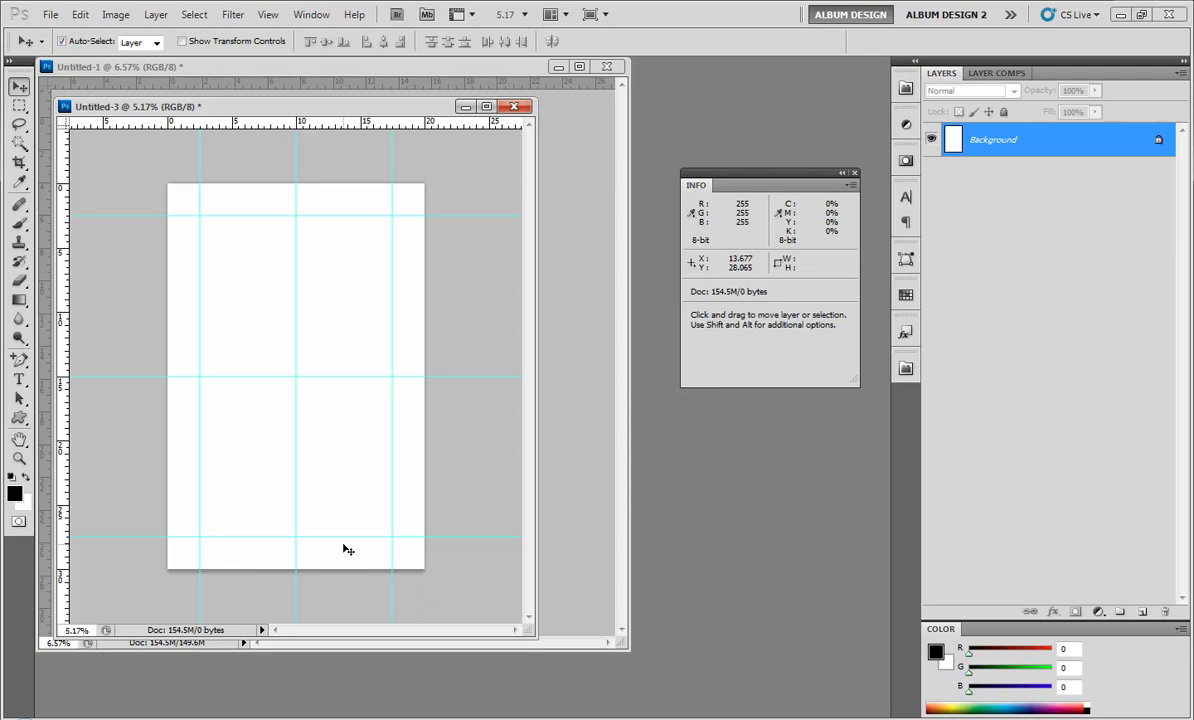
key("alt+BackSpace")
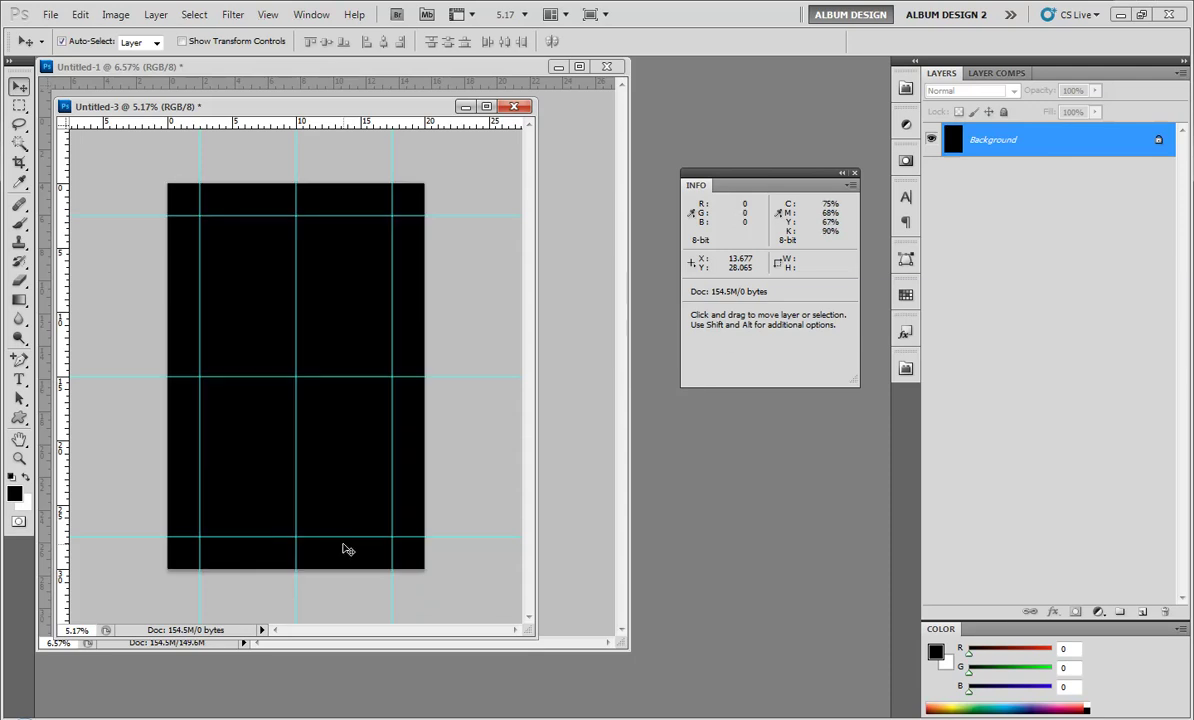
key("ctrl+plus")
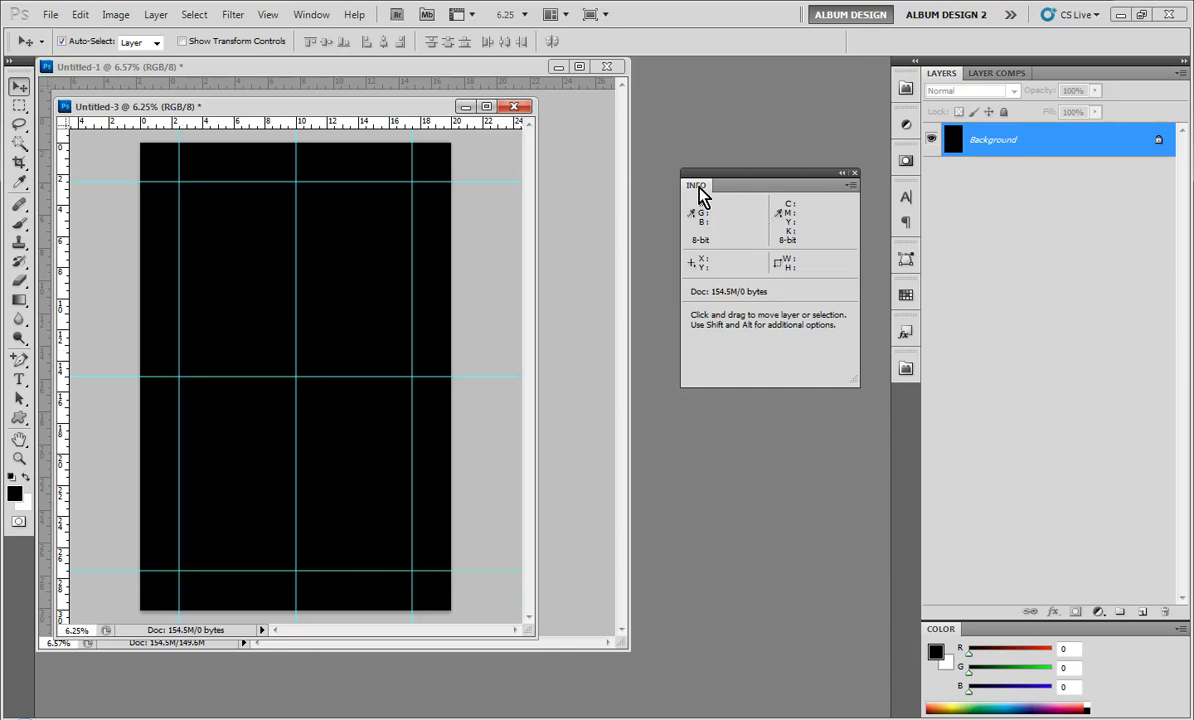
left_click_drag(700, 191, 690, 240)
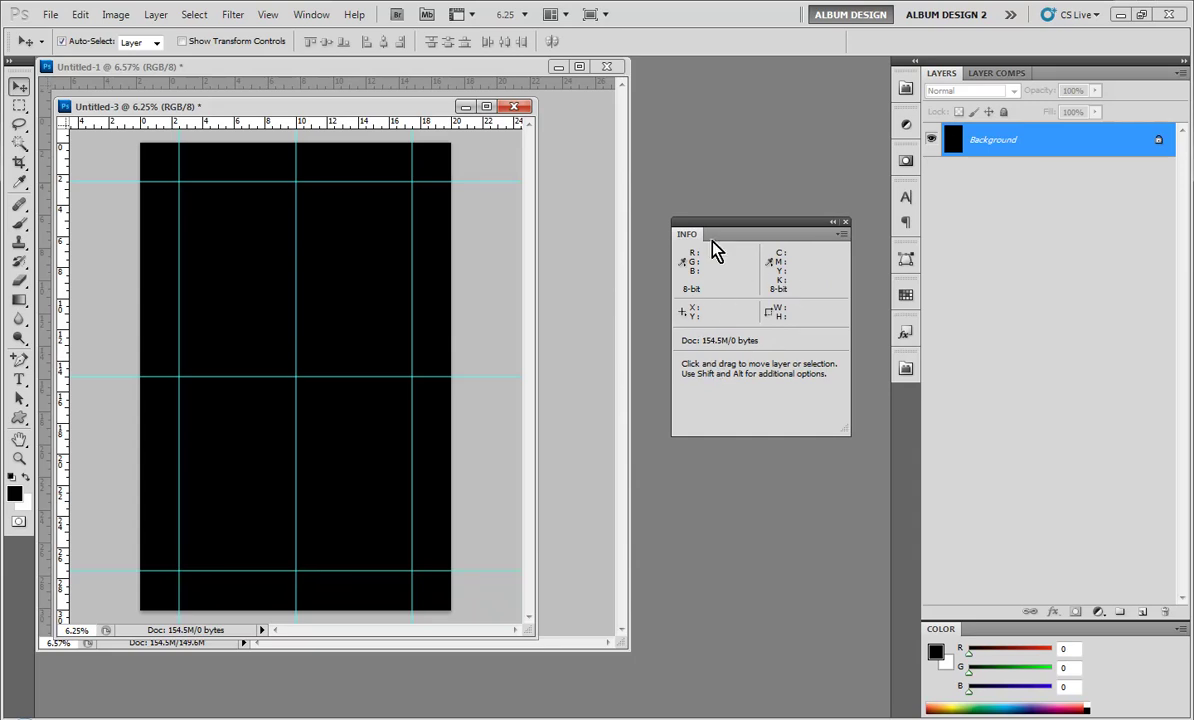
left_click_drag(696, 243, 690, 248)
left_click(311, 14)
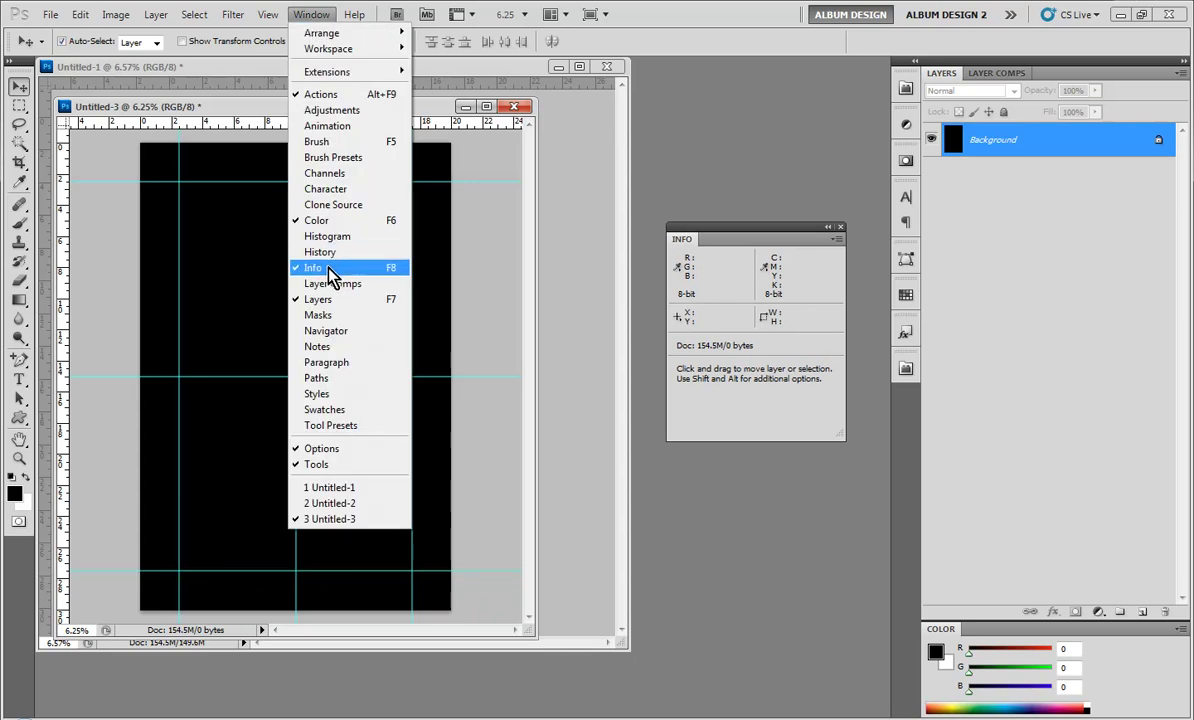
left_click(722, 256)
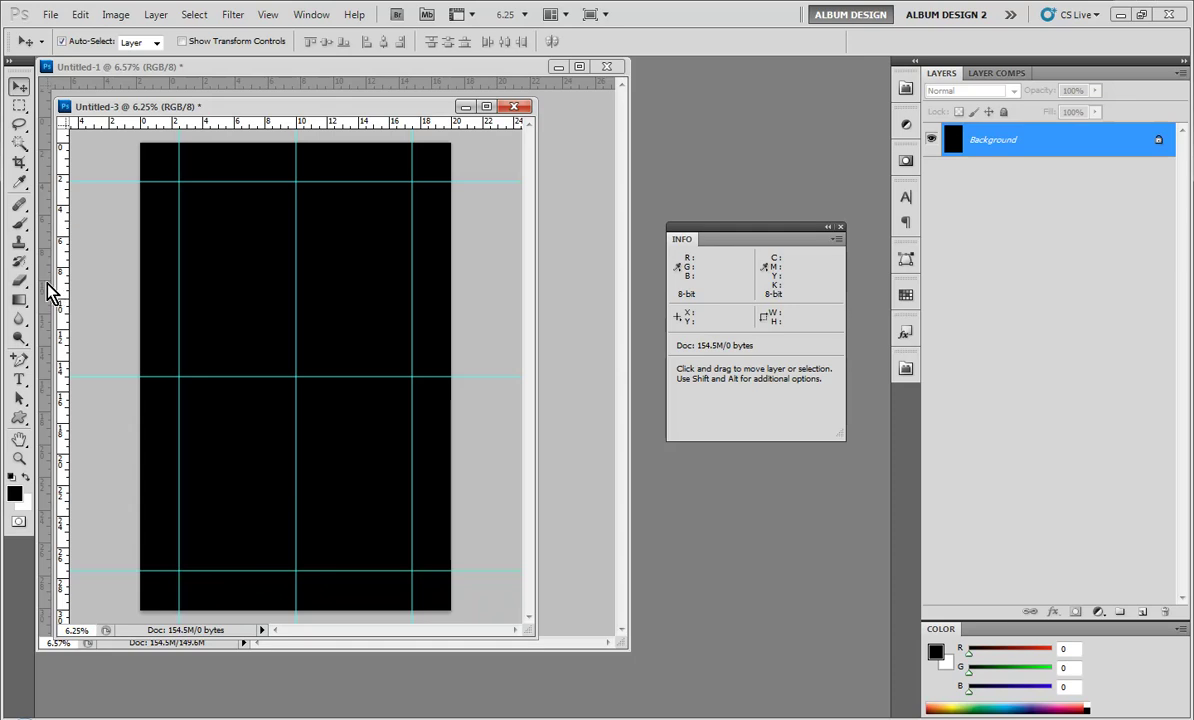
key("ctrl+z")
key("ctrl+z")
key("ctrl+z")
key("ctrl+z")
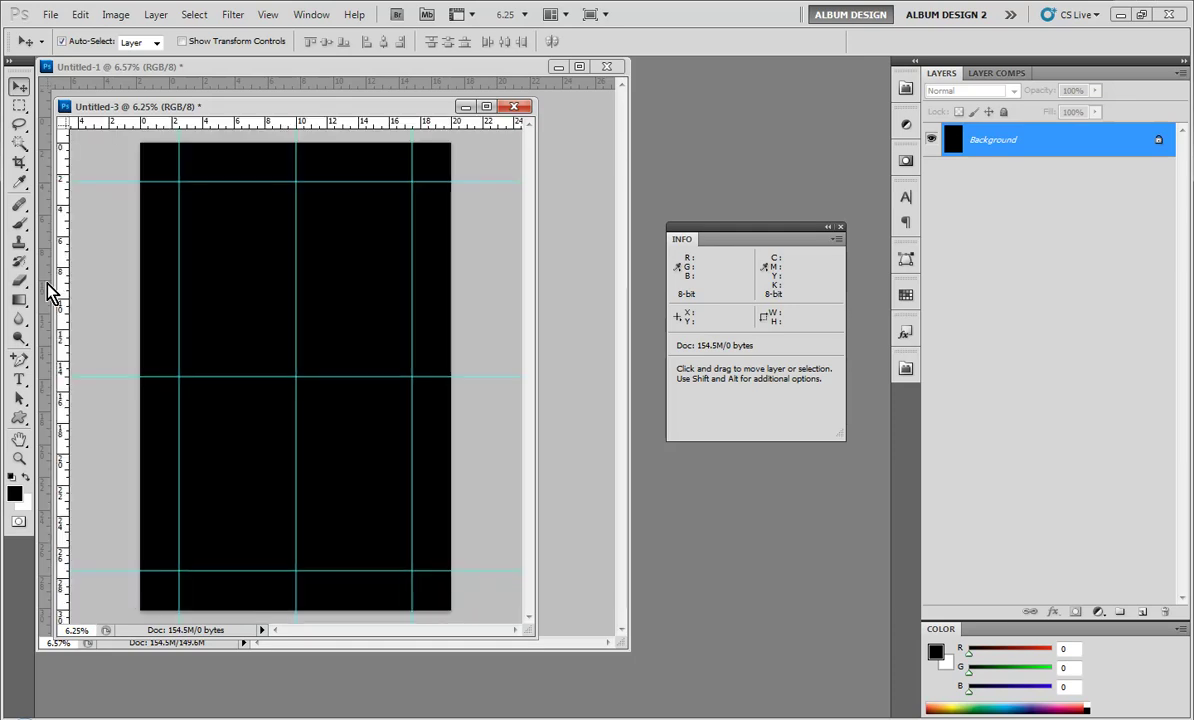
scroll(190, 306, "down", 1)
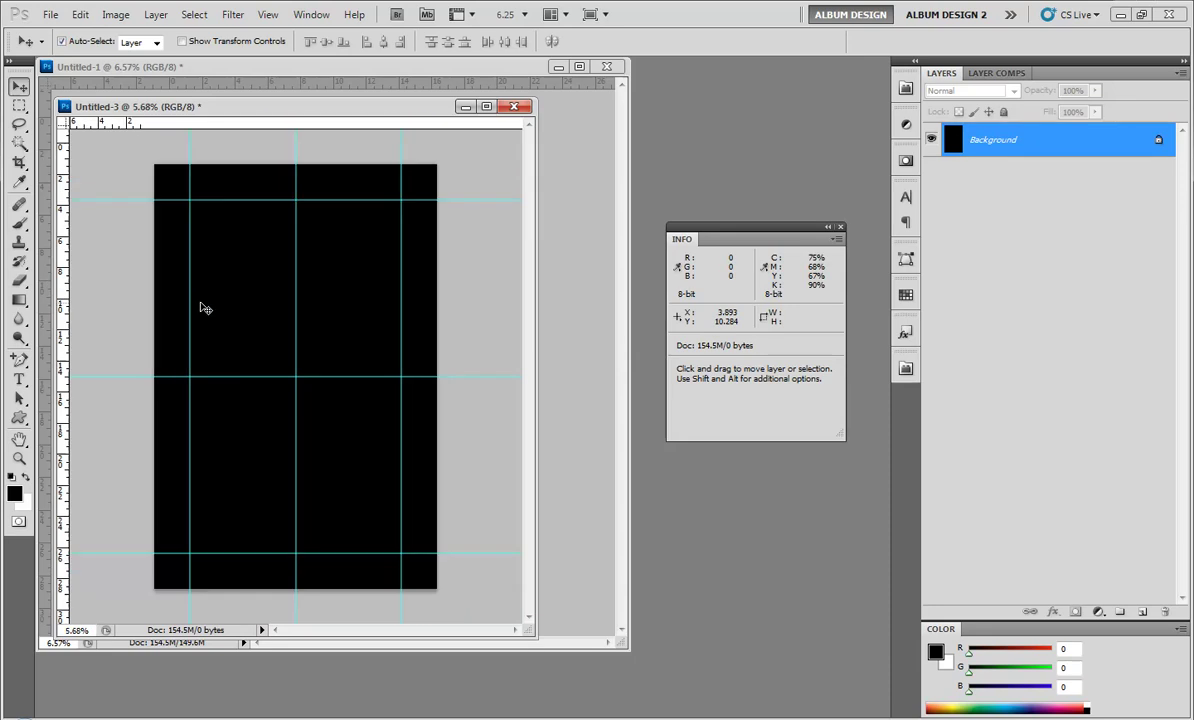
left_click(268, 15)
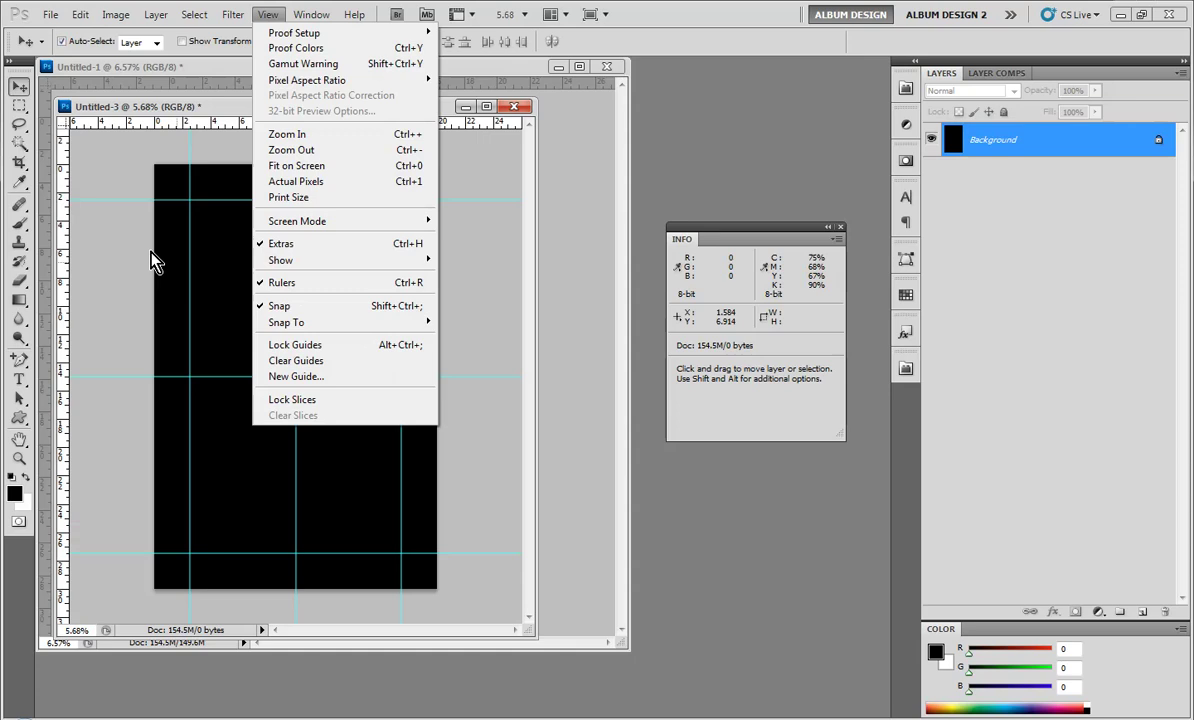
left_click(130, 151)
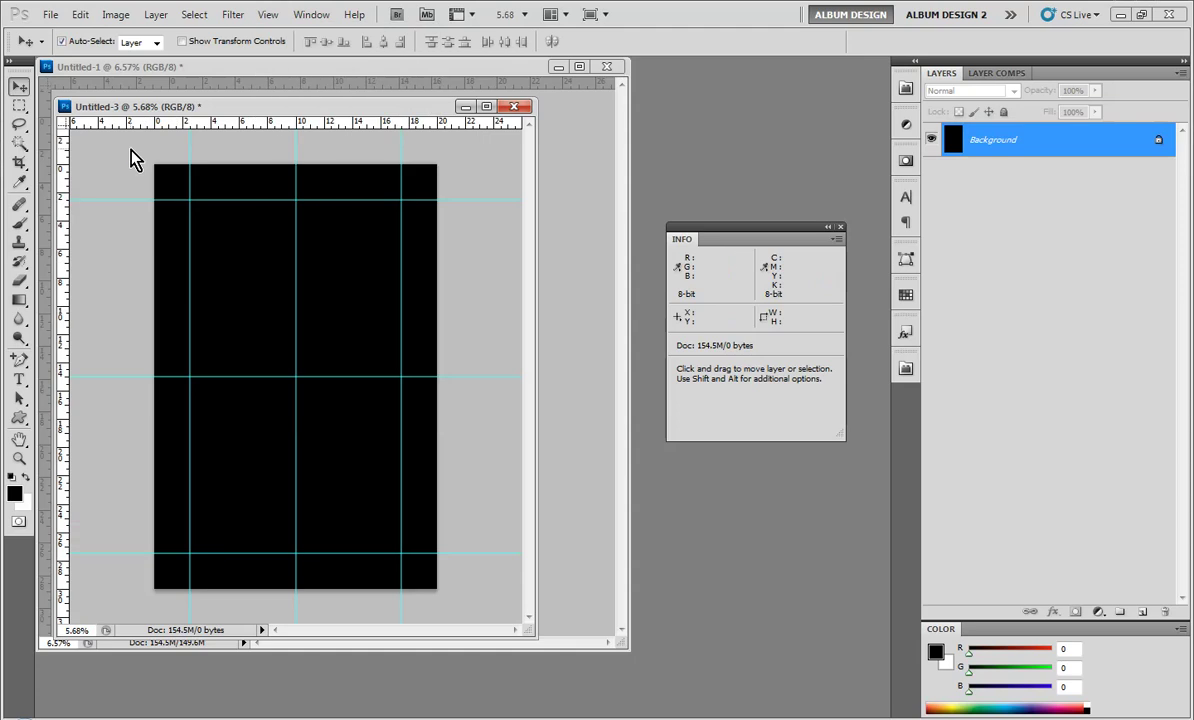
left_click(19, 107)
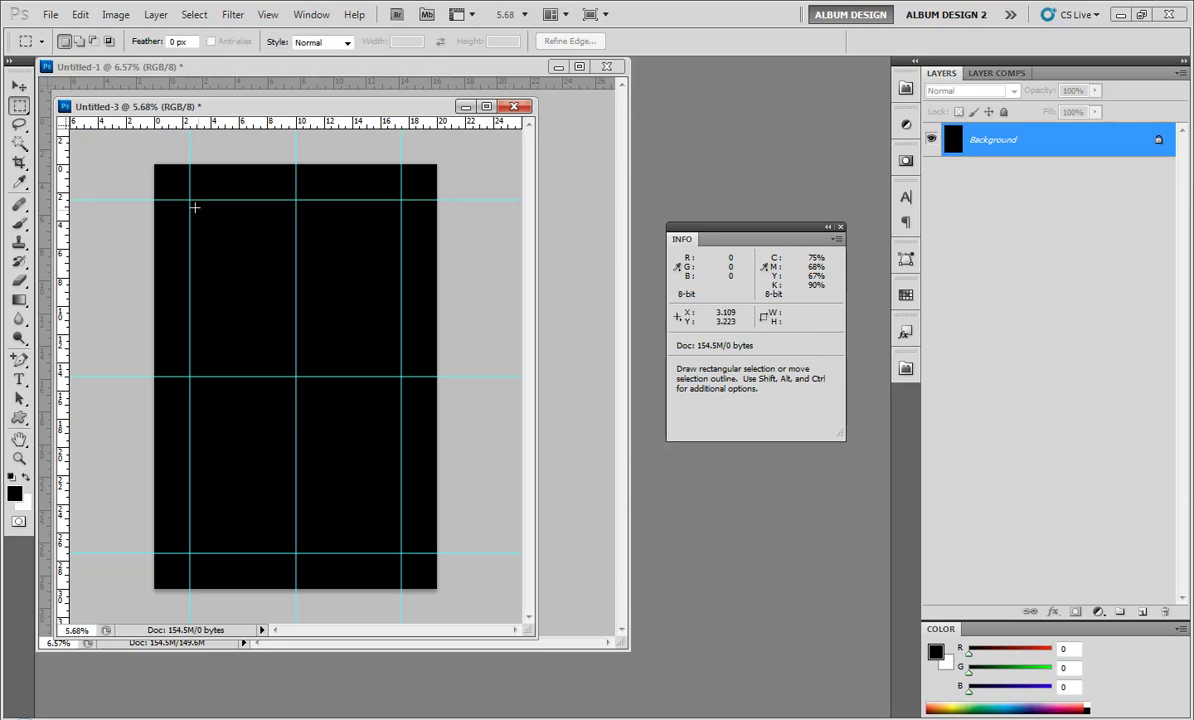
left_click_drag(190, 199, 398, 552)
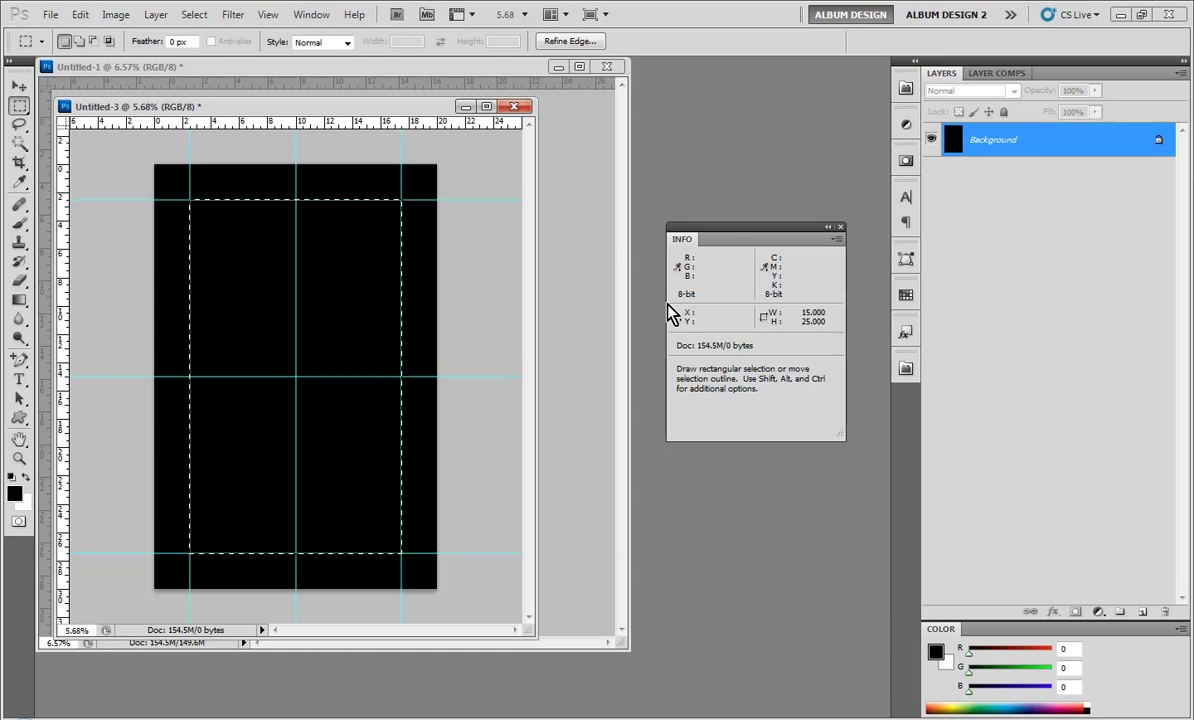
left_click(431, 291)
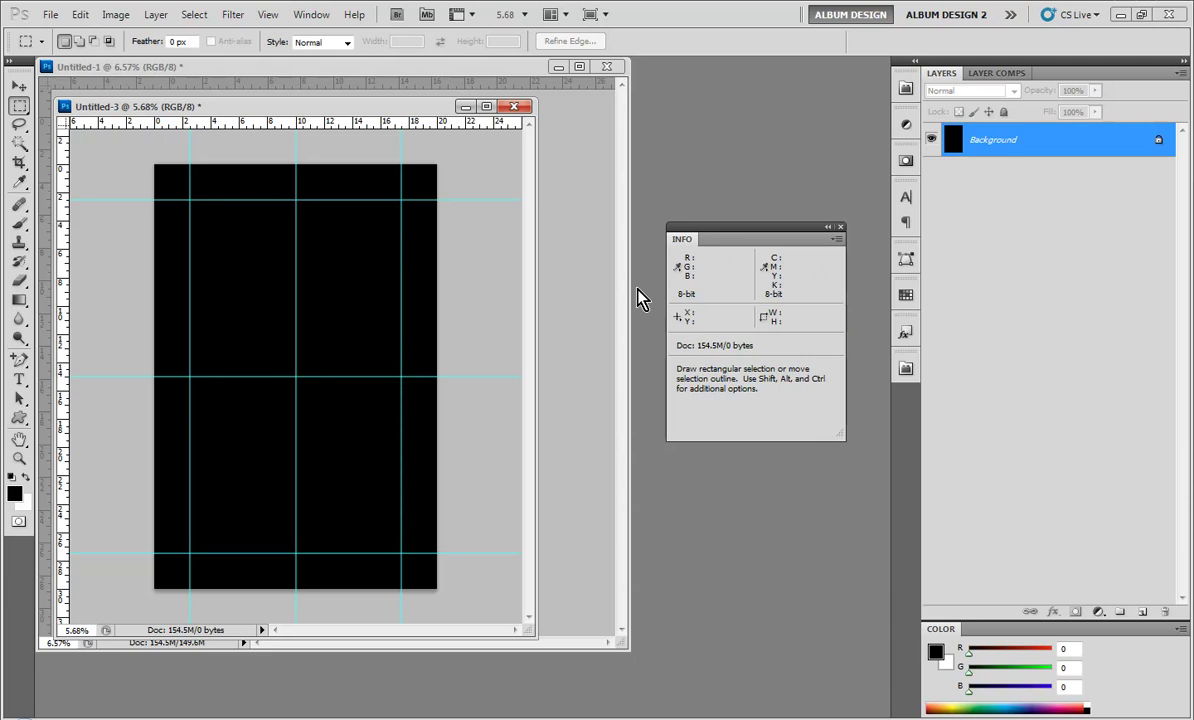
Step: Create a 15 × 8.35-inch AutoCollage document with 0 margins and Single Page Layout off
left_click(906, 369)
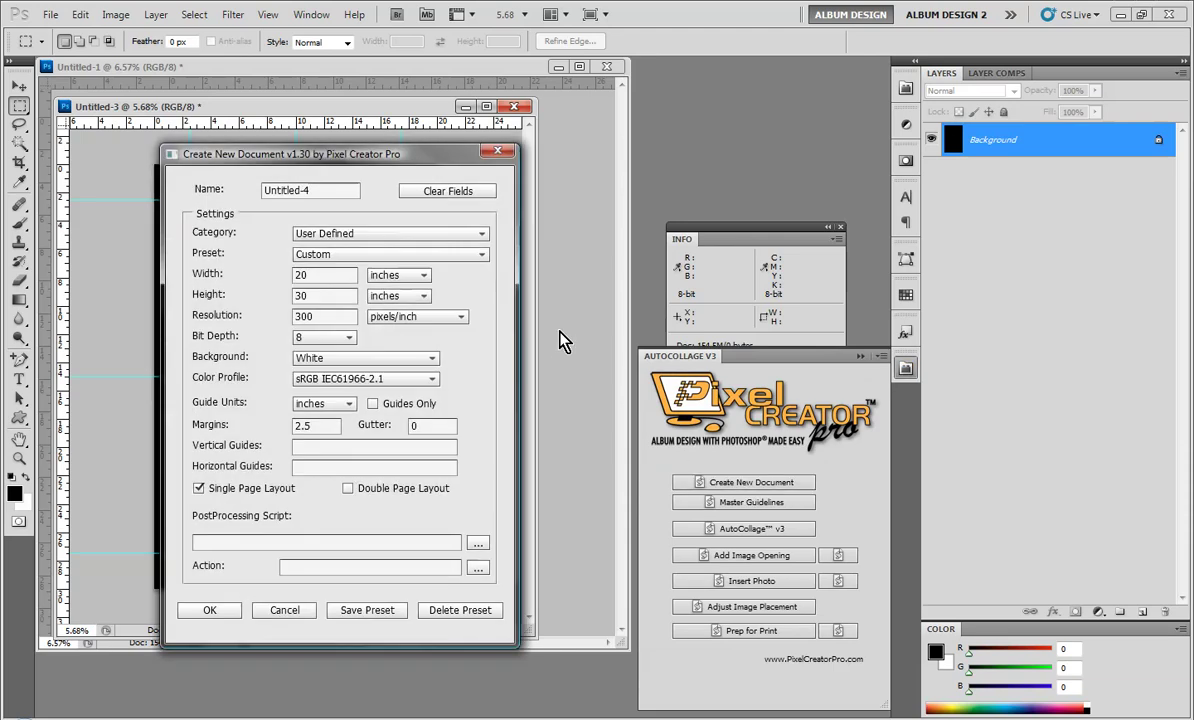
left_click(320, 274)
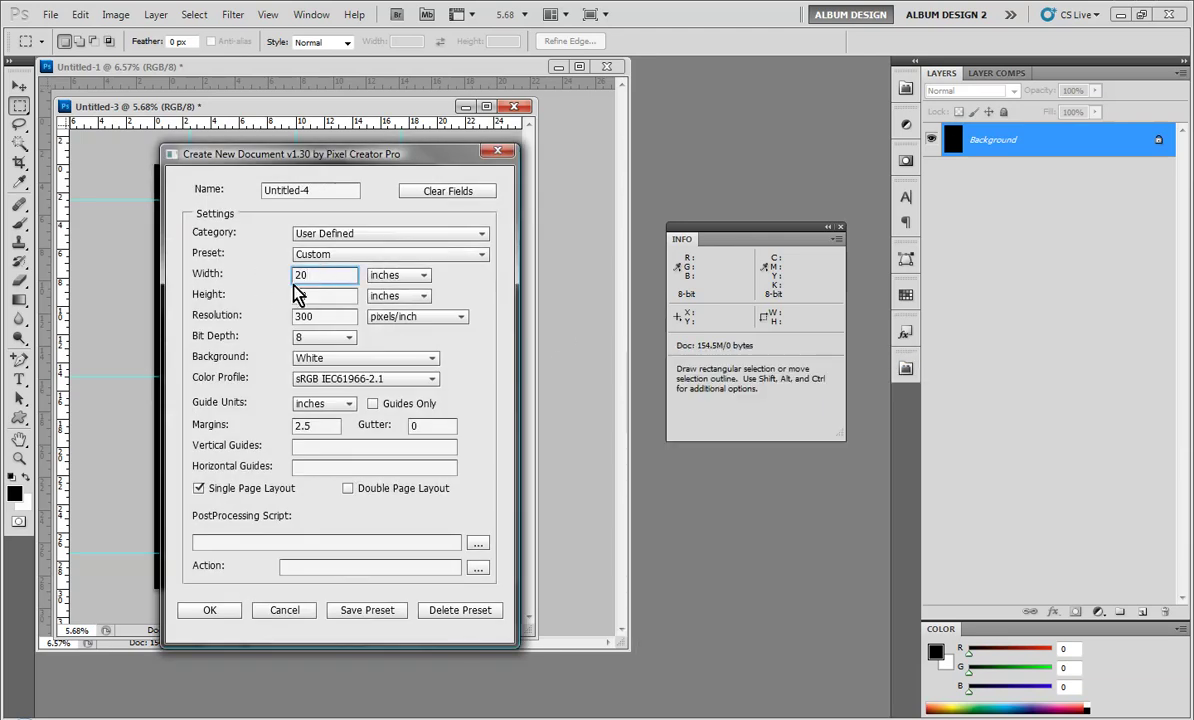
double_click(300, 275)
type("15")
key("Tab")
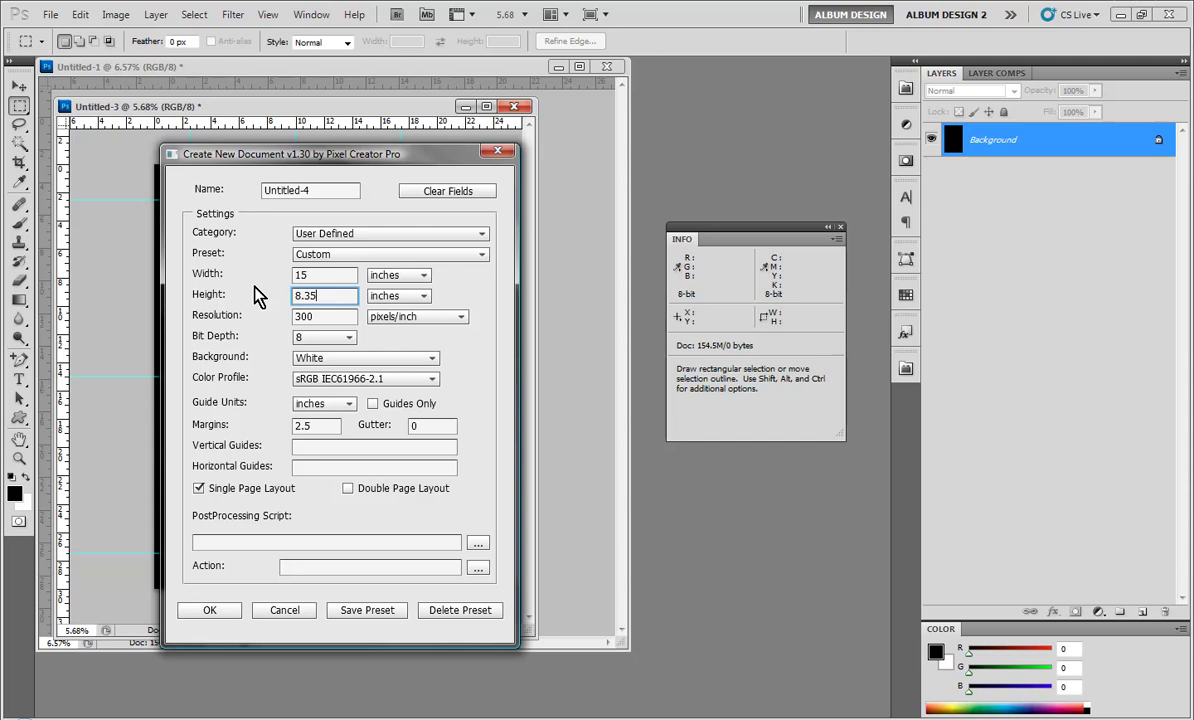
double_click(315, 424)
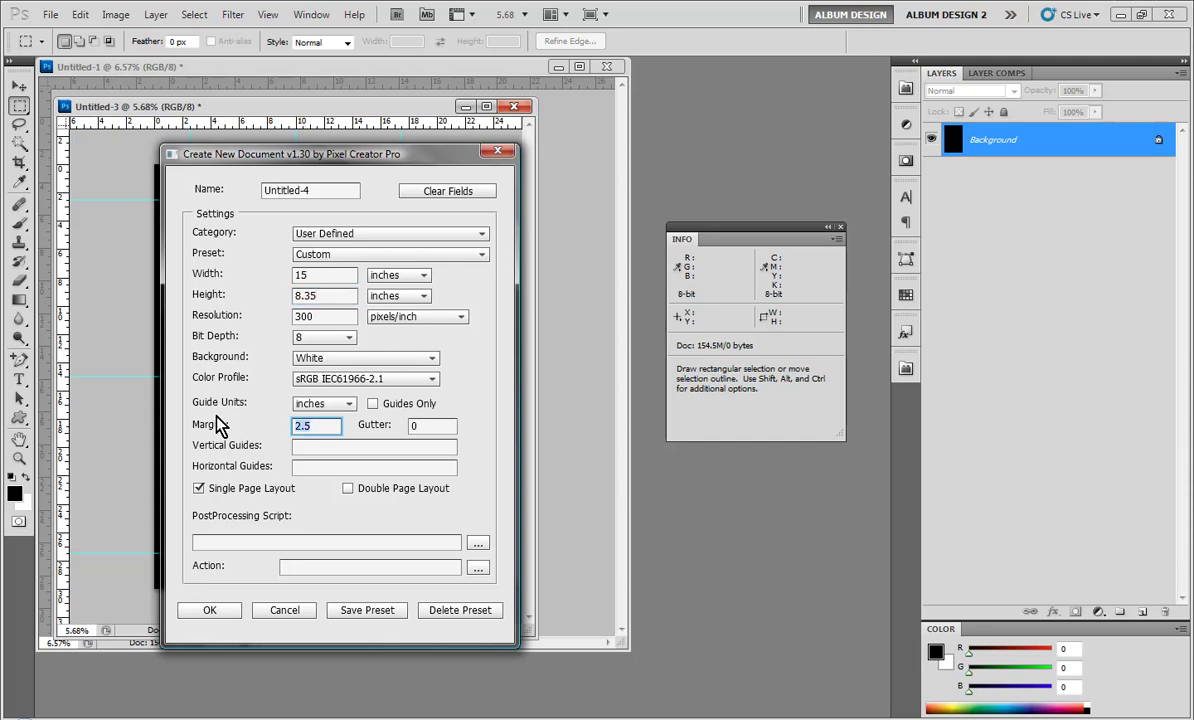
type("0")
left_click(199, 489)
left_click(210, 610)
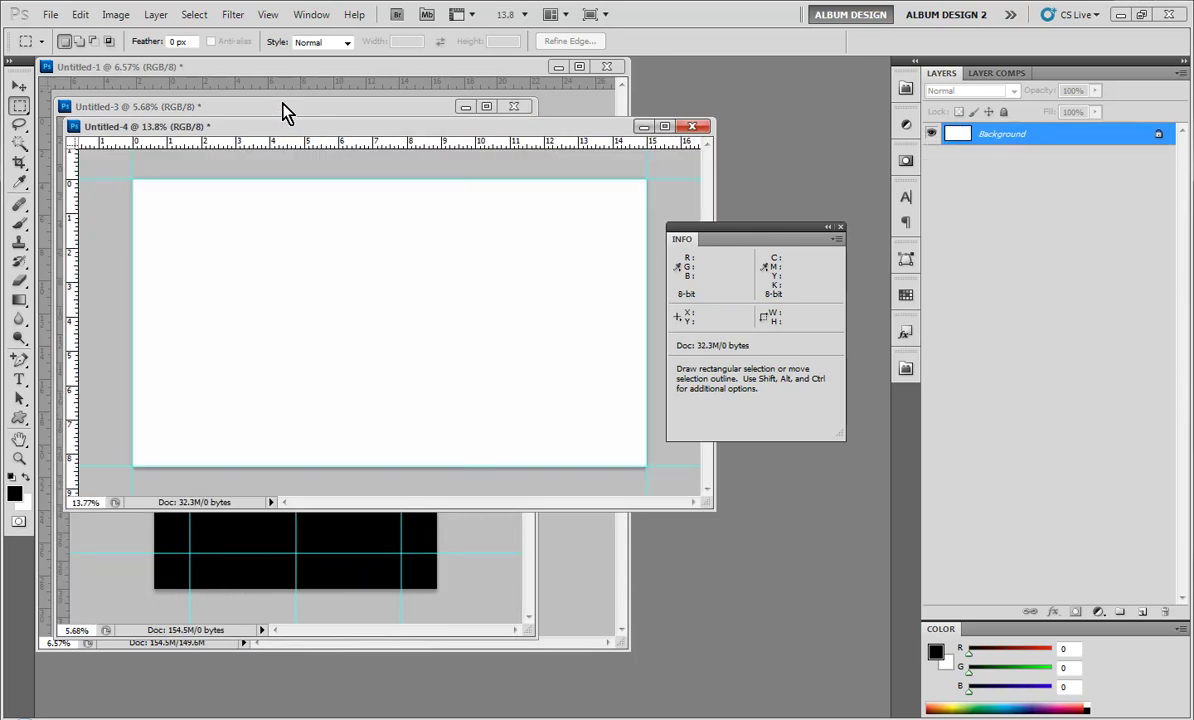
left_click(258, 106)
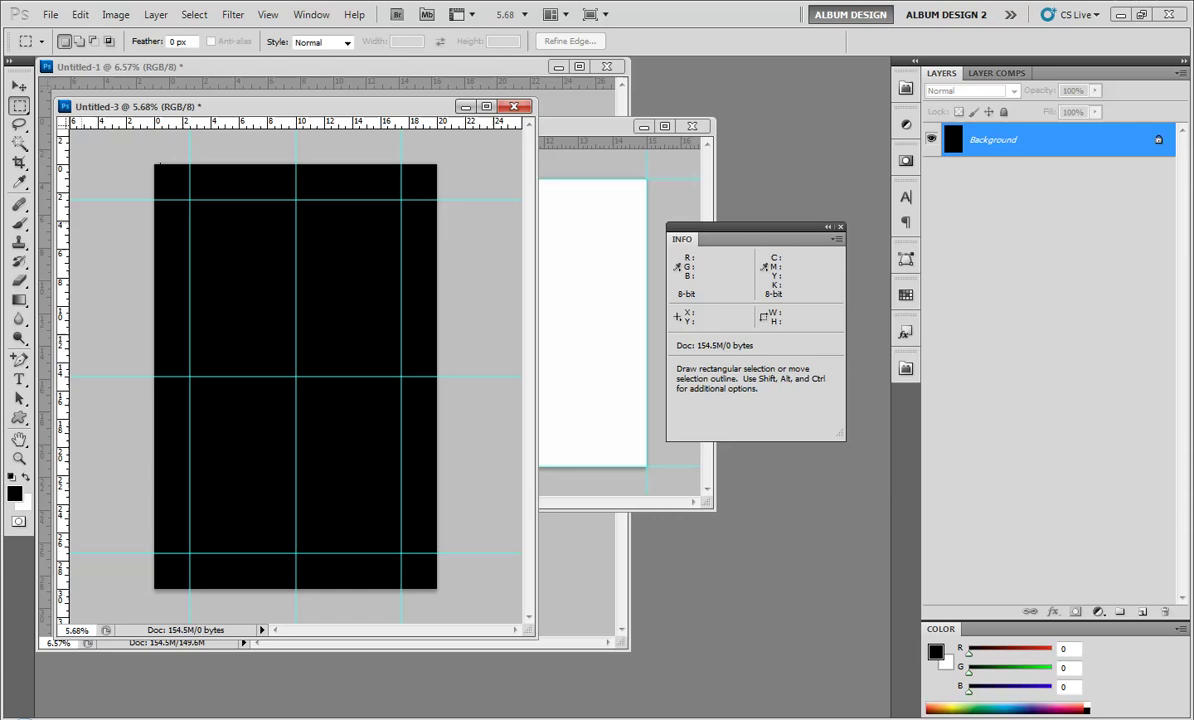
right_click(237, 126)
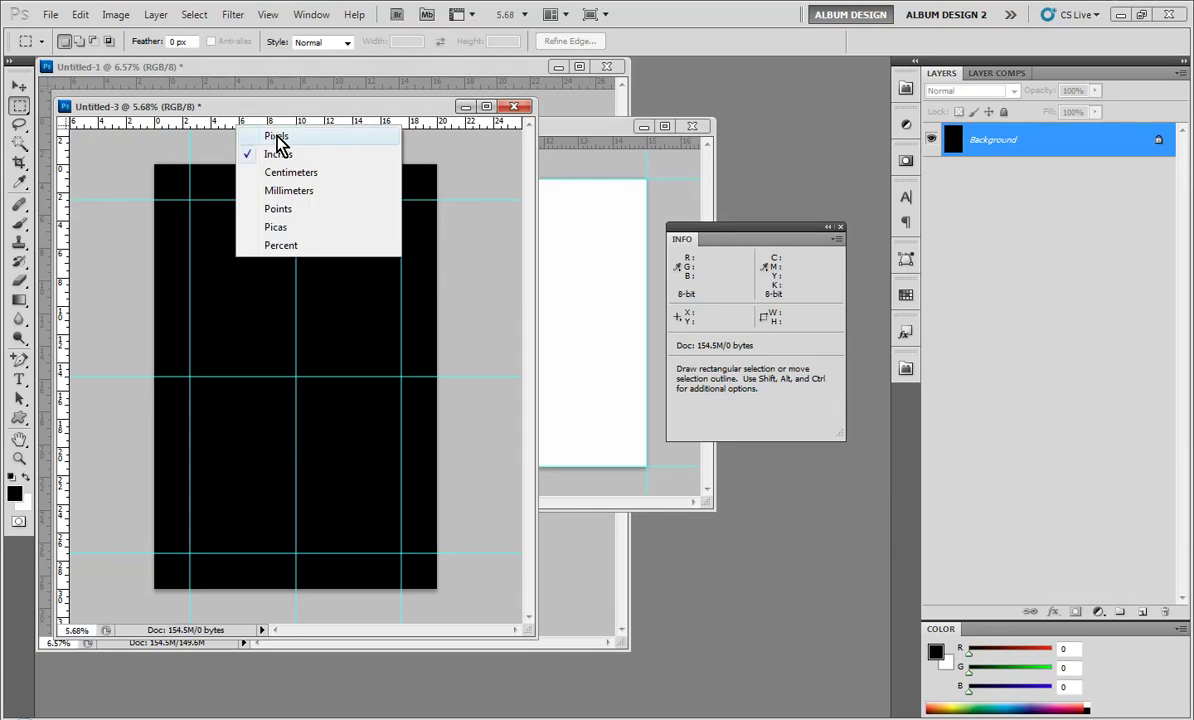
left_click(276, 140)
right_click(242, 124)
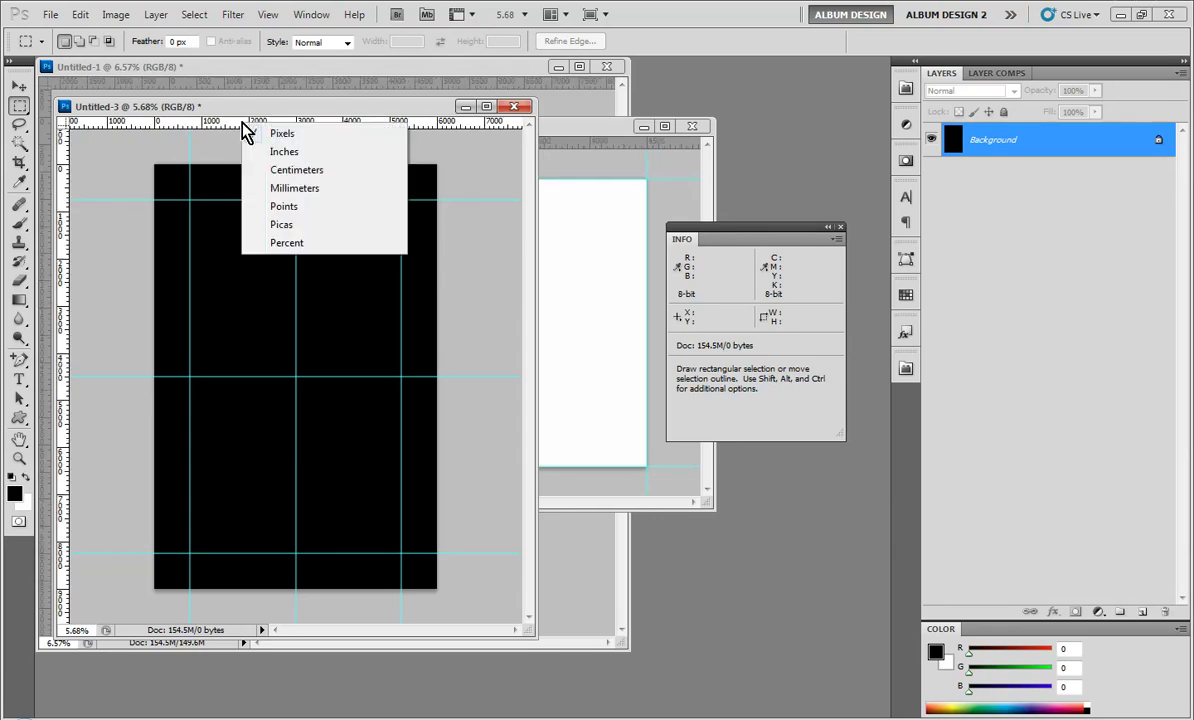
left_click(287, 170)
right_click(272, 127)
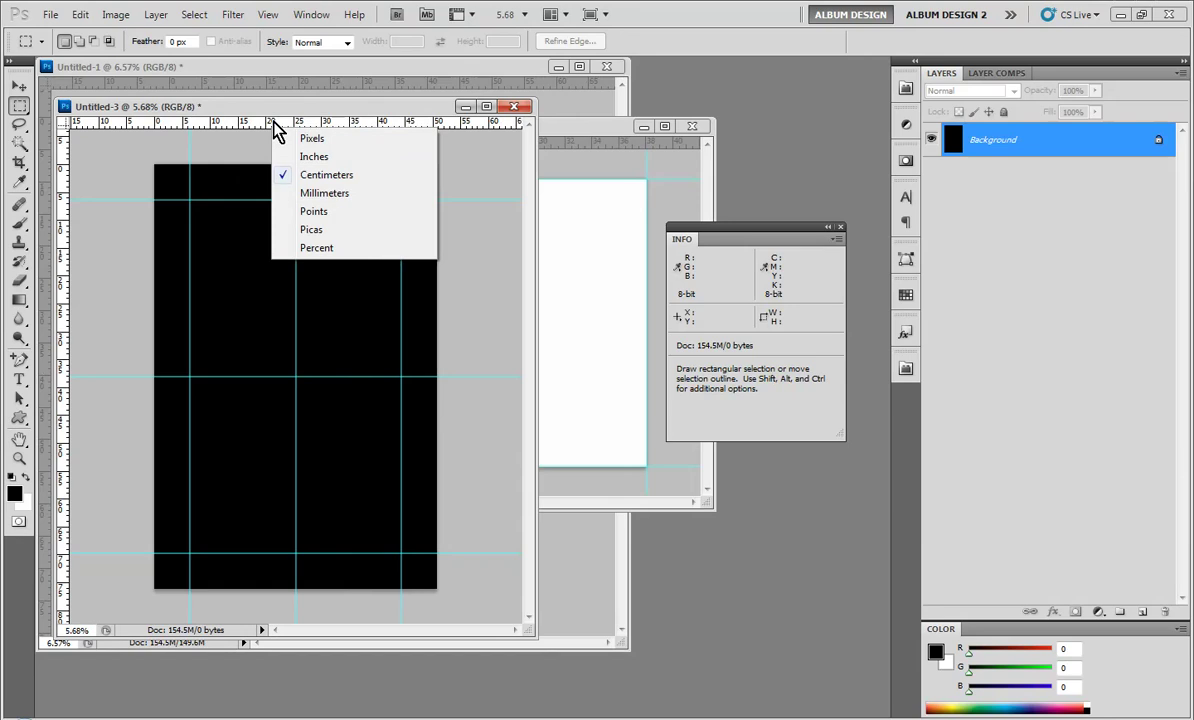
left_click(313, 158)
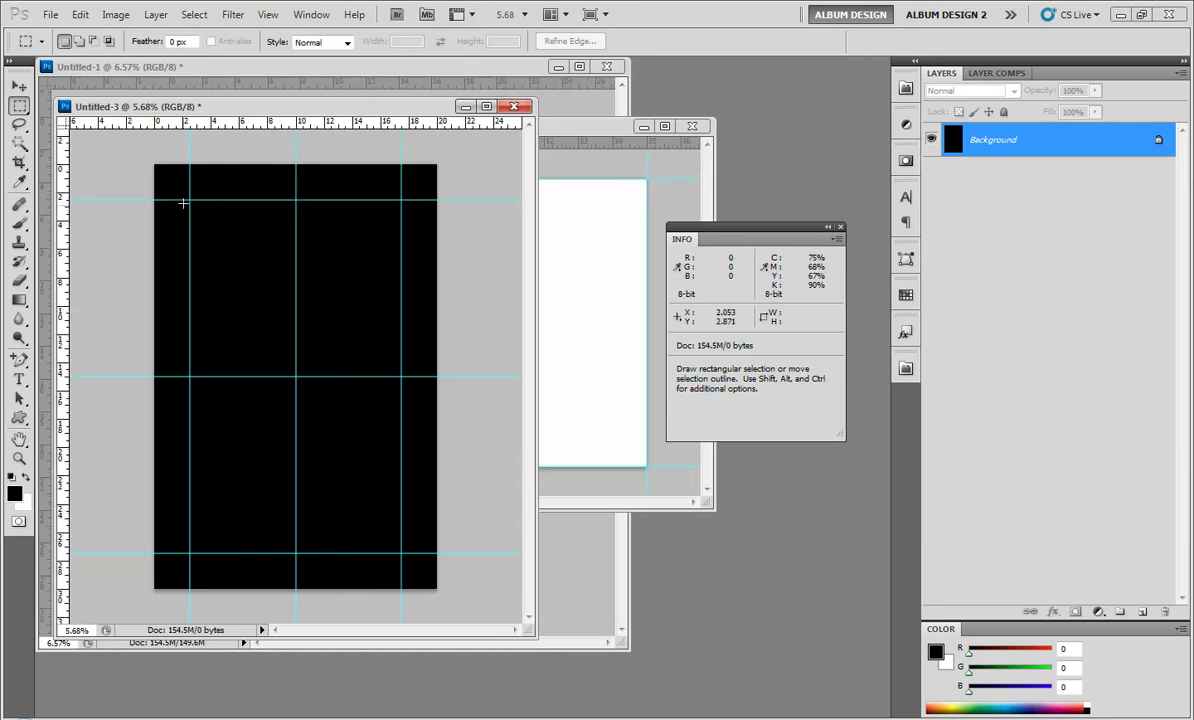
left_click_drag(187, 197, 370, 459)
left_click_drag(396, 522, 401, 552)
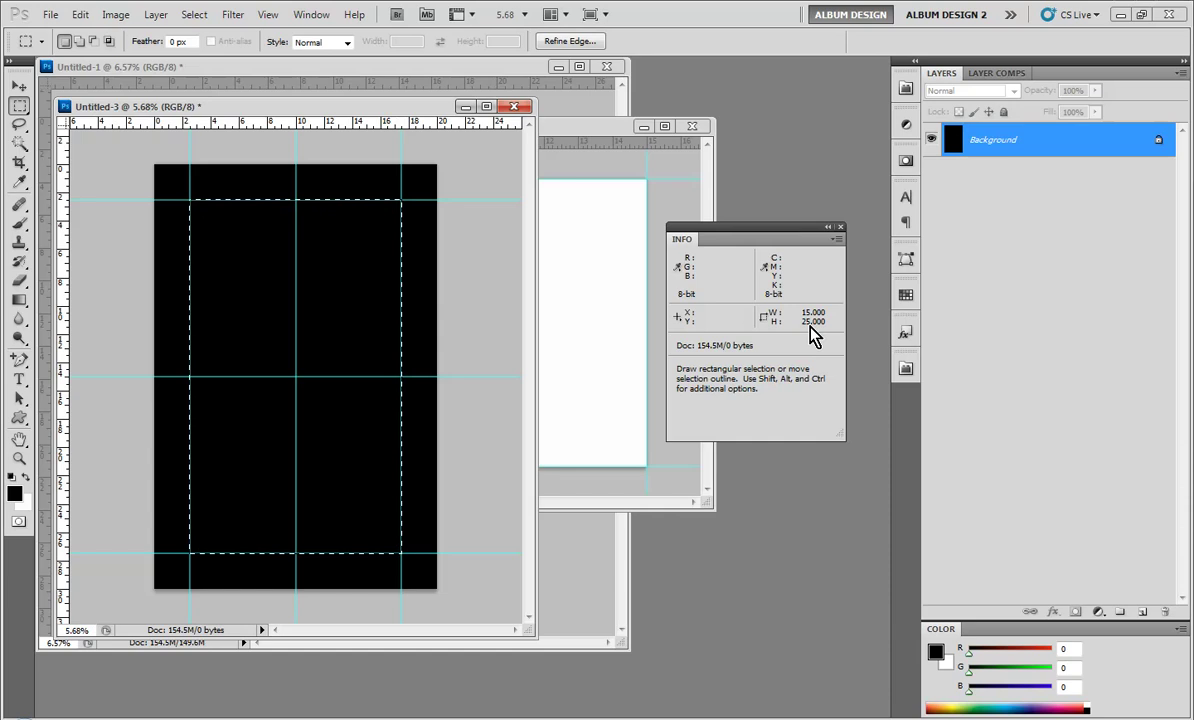
right_click(274, 123)
left_click(312, 132)
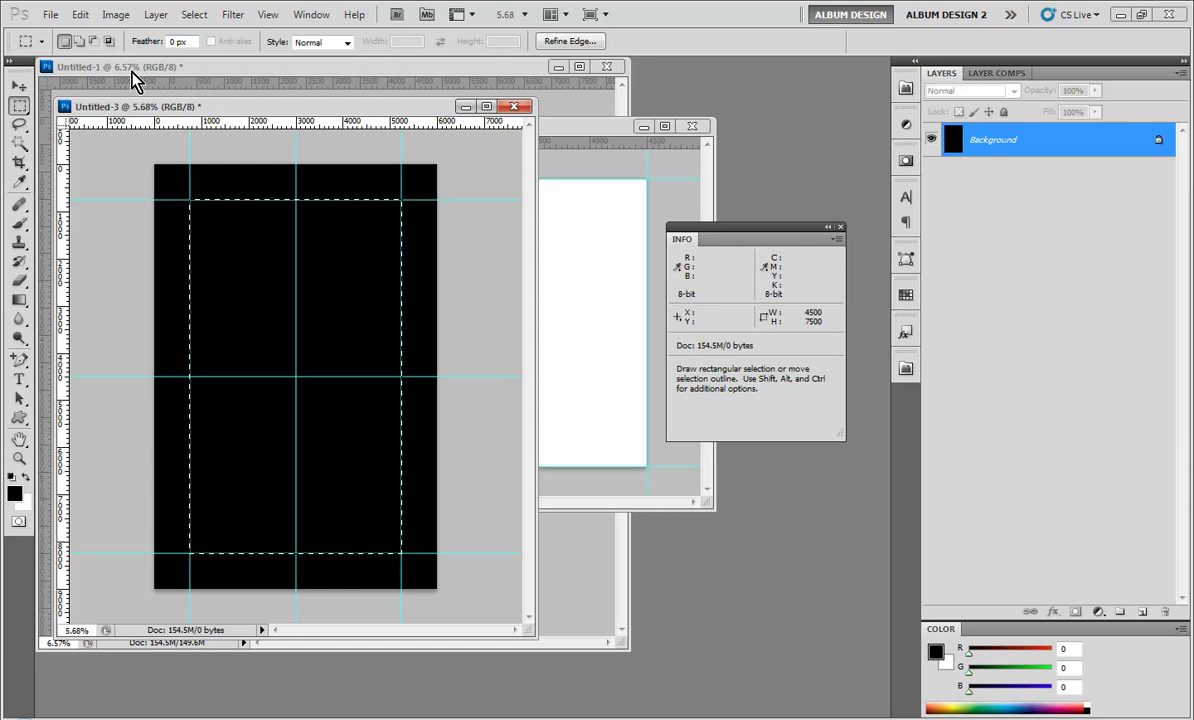
right_click(204, 123)
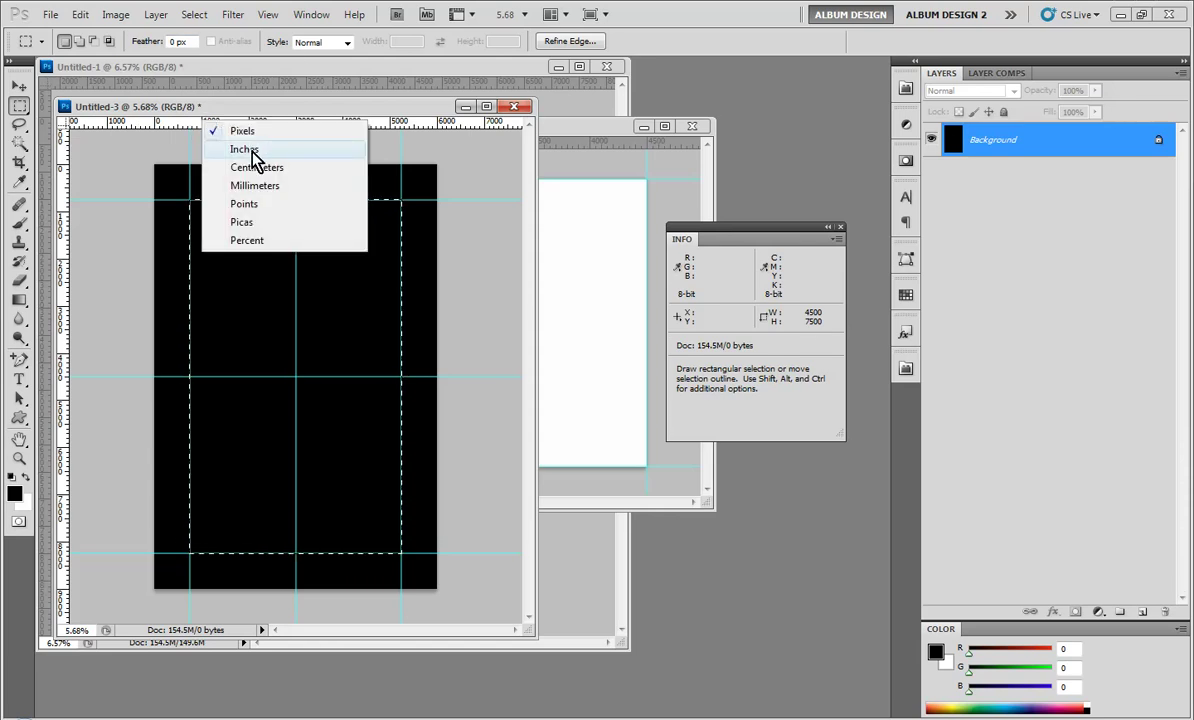
left_click(250, 150)
right_click(256, 125)
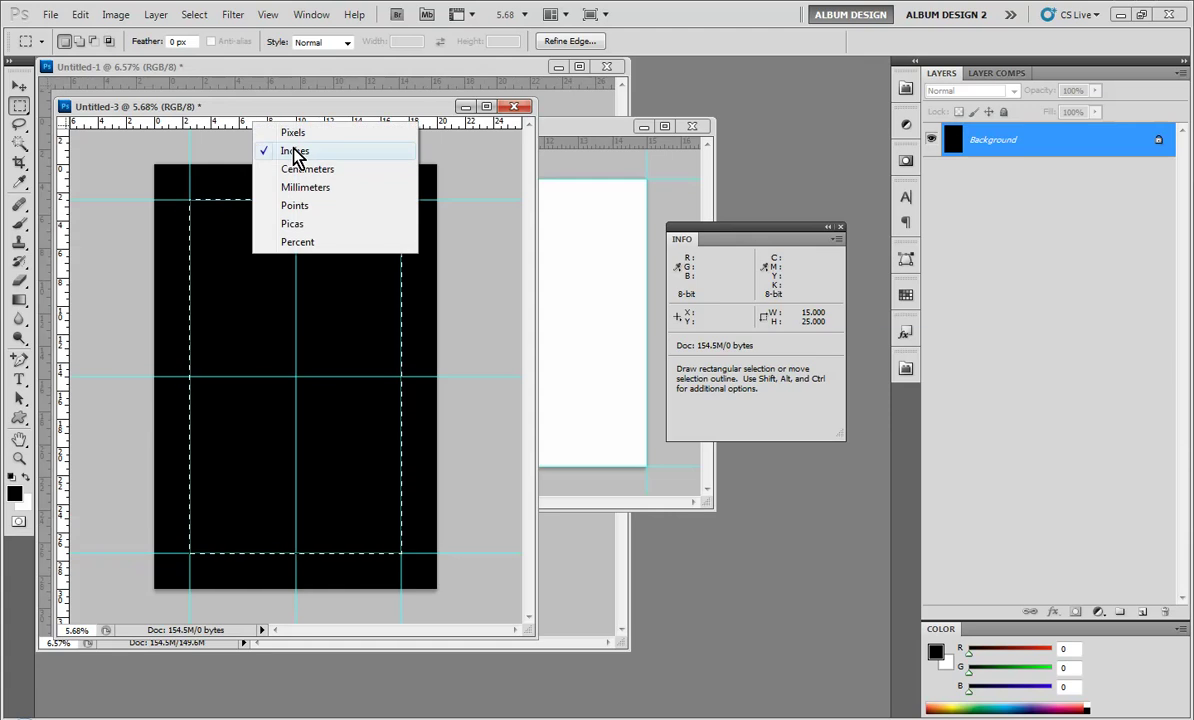
left_click(294, 133)
right_click(295, 126)
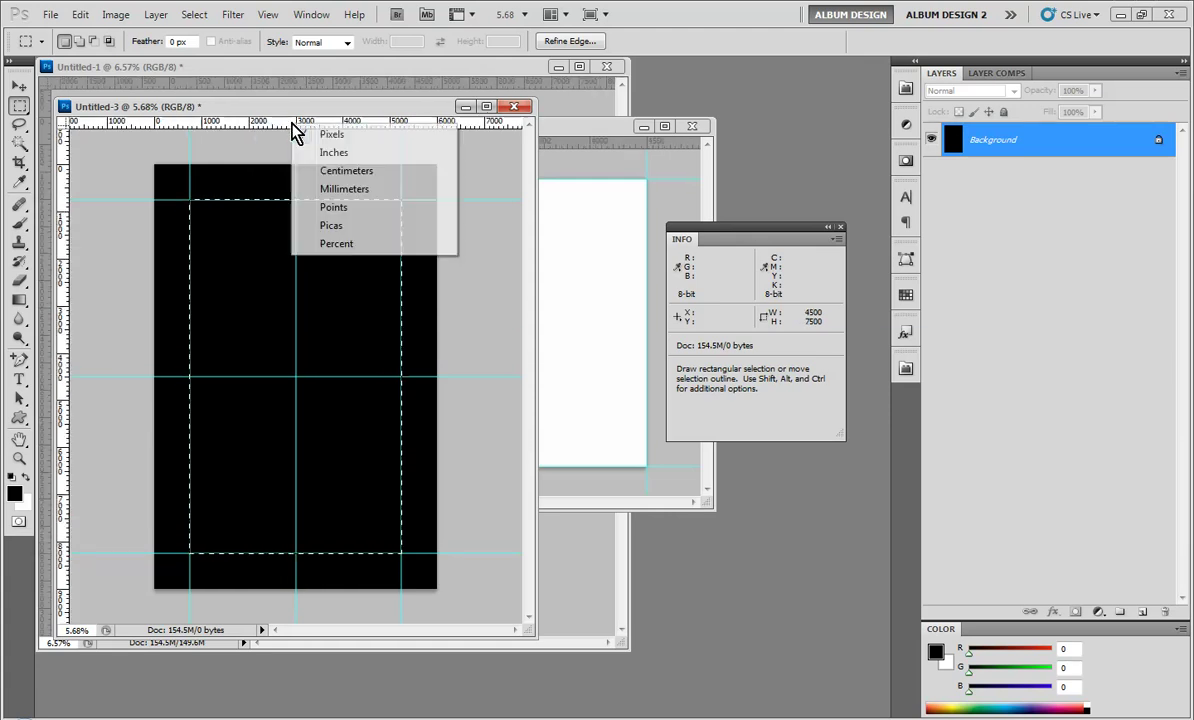
left_click(298, 155)
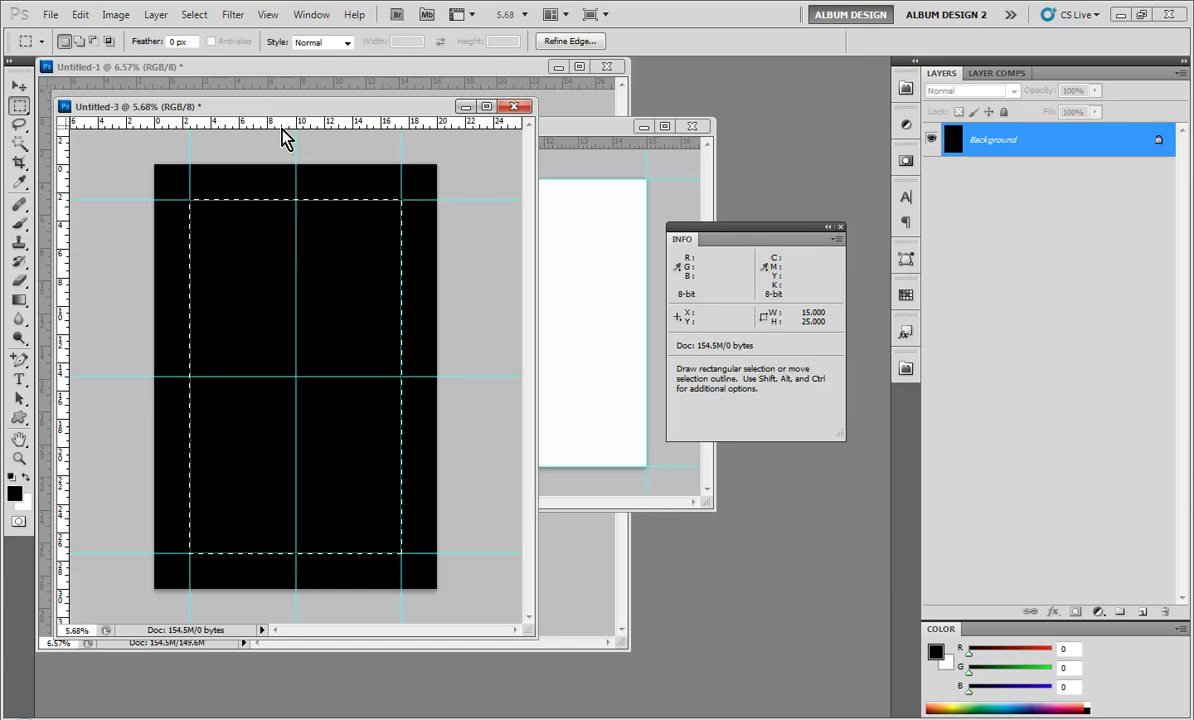
key("ctrl+d")
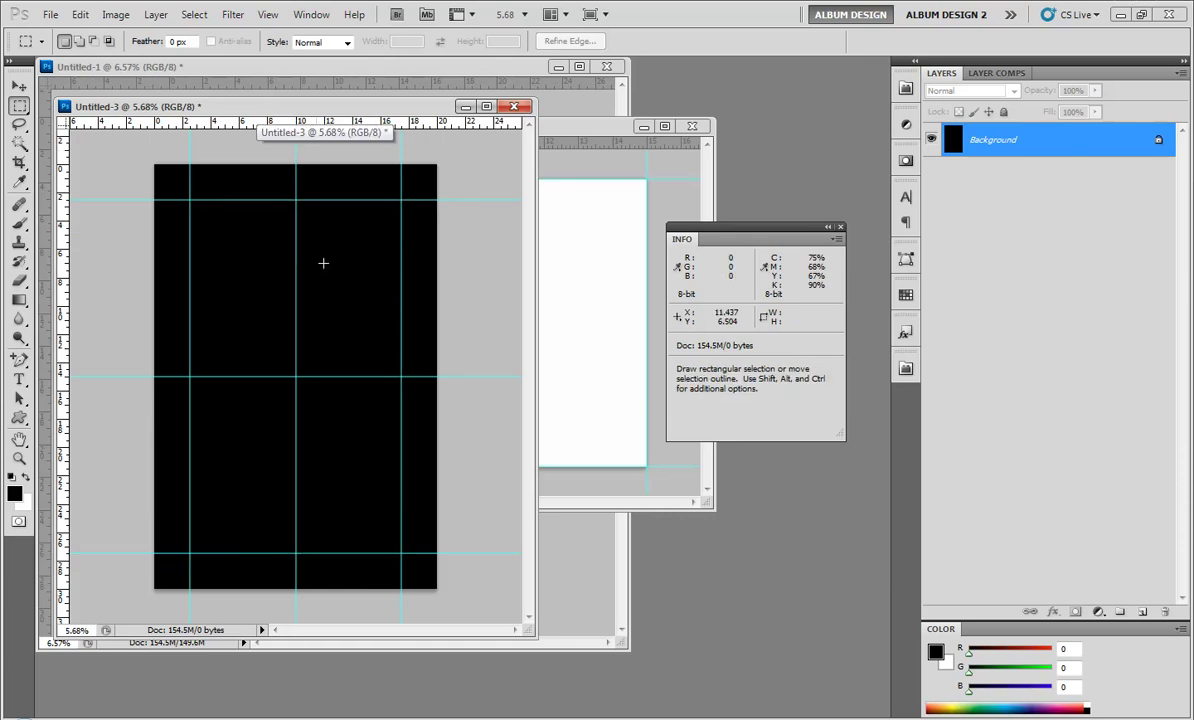
Step: Run the Collage01.jsx script from Bridge's 15 Images folder on the blank Untitled-4 document
left_click(590, 138)
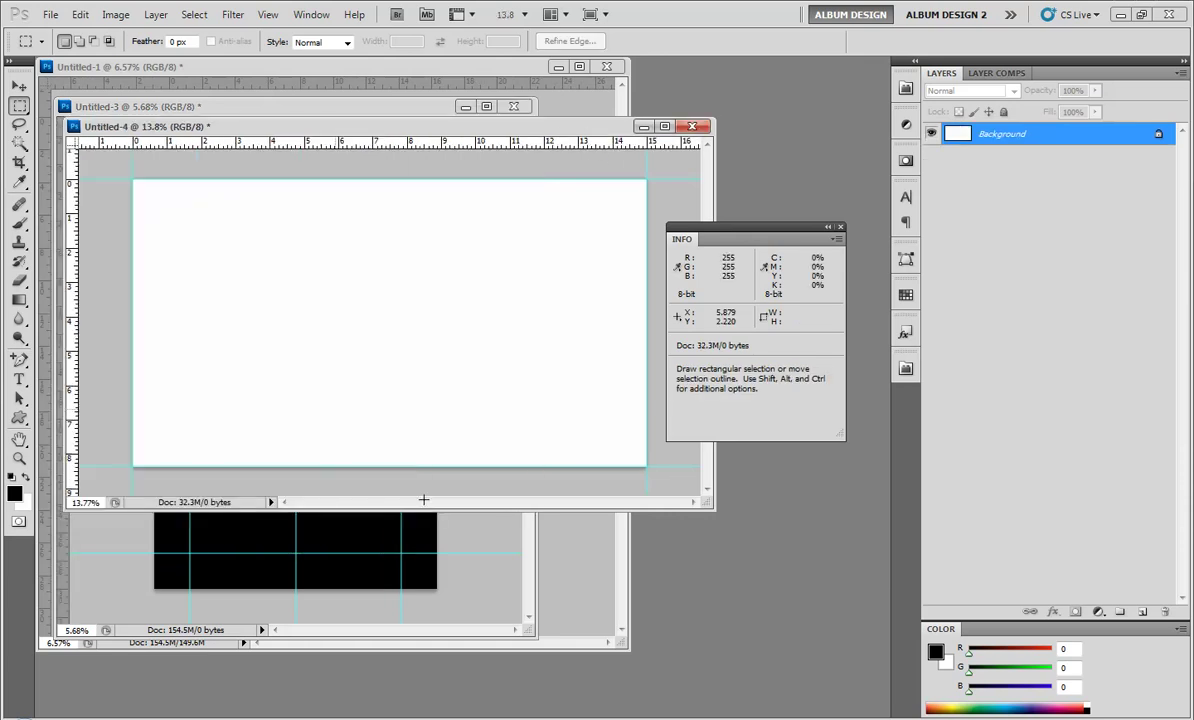
left_click(385, 713)
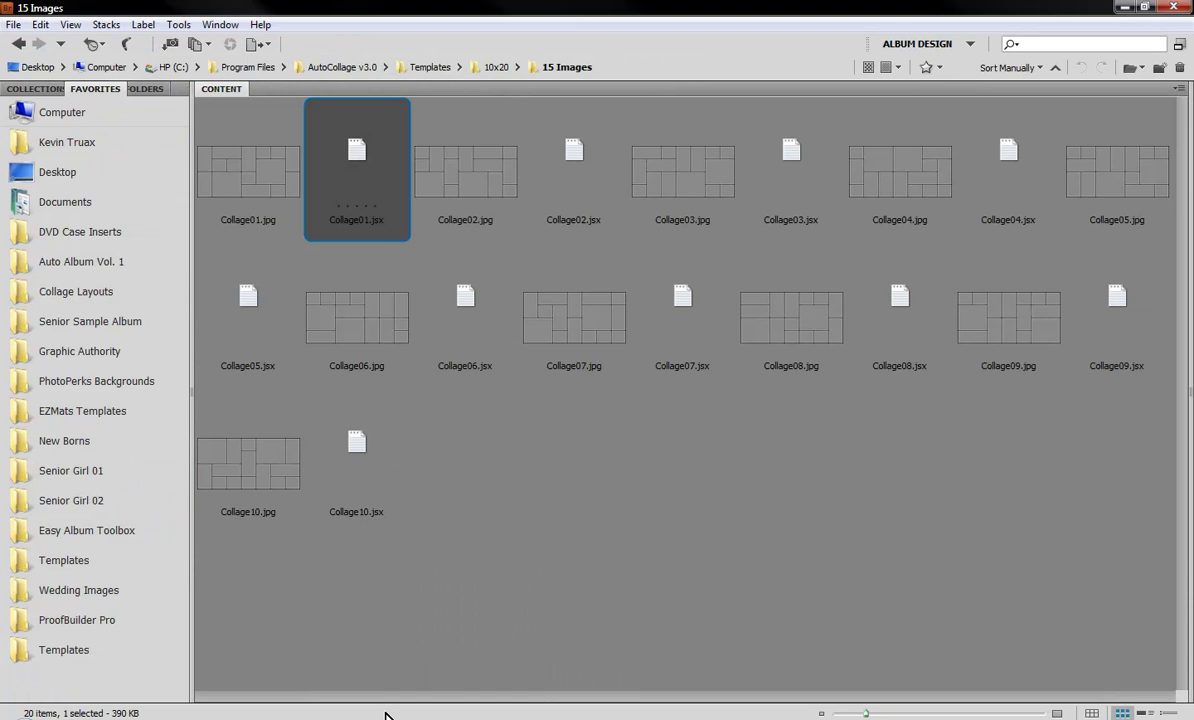
left_click(480, 466)
double_click(357, 155)
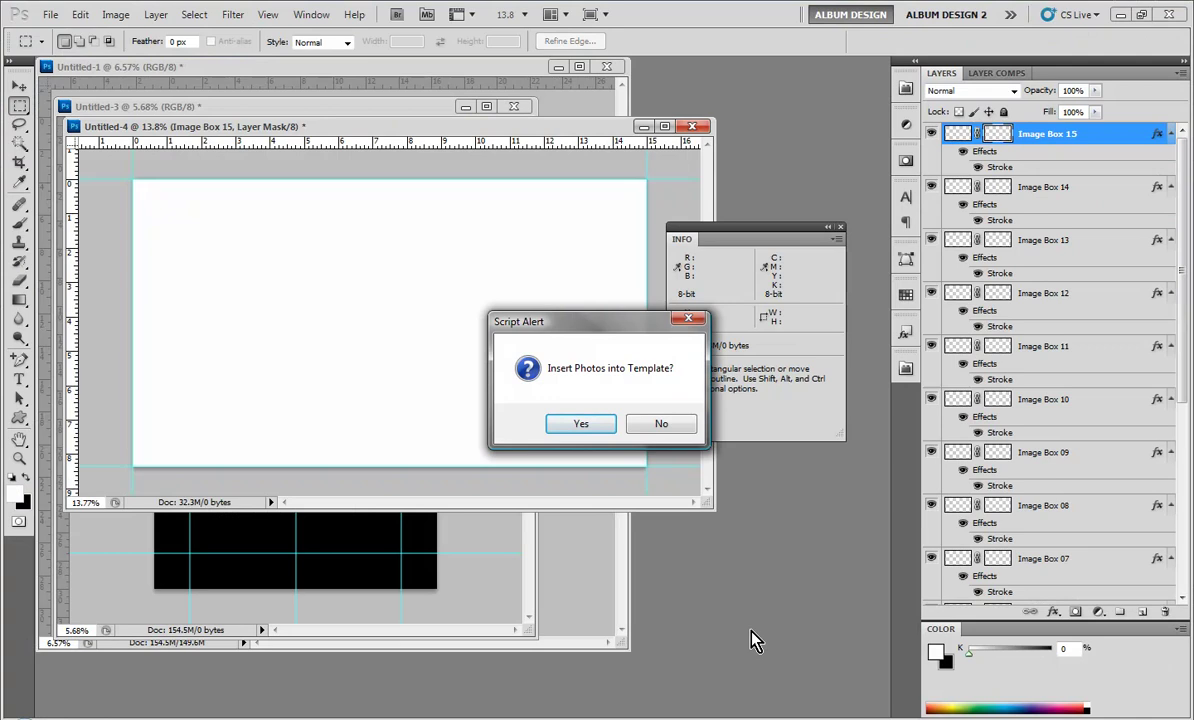
Step: Decline inserting photos so the template builds grey placeholder boxes, and pick the Move tool
left_click(668, 424)
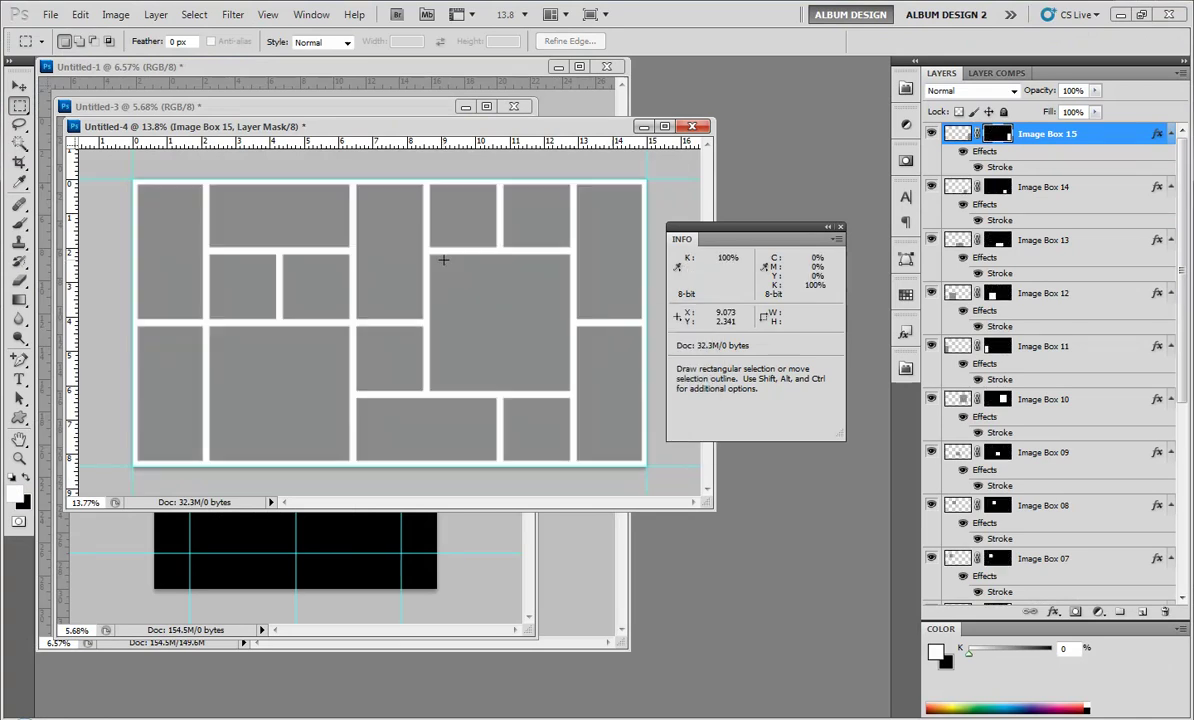
left_click(18, 87)
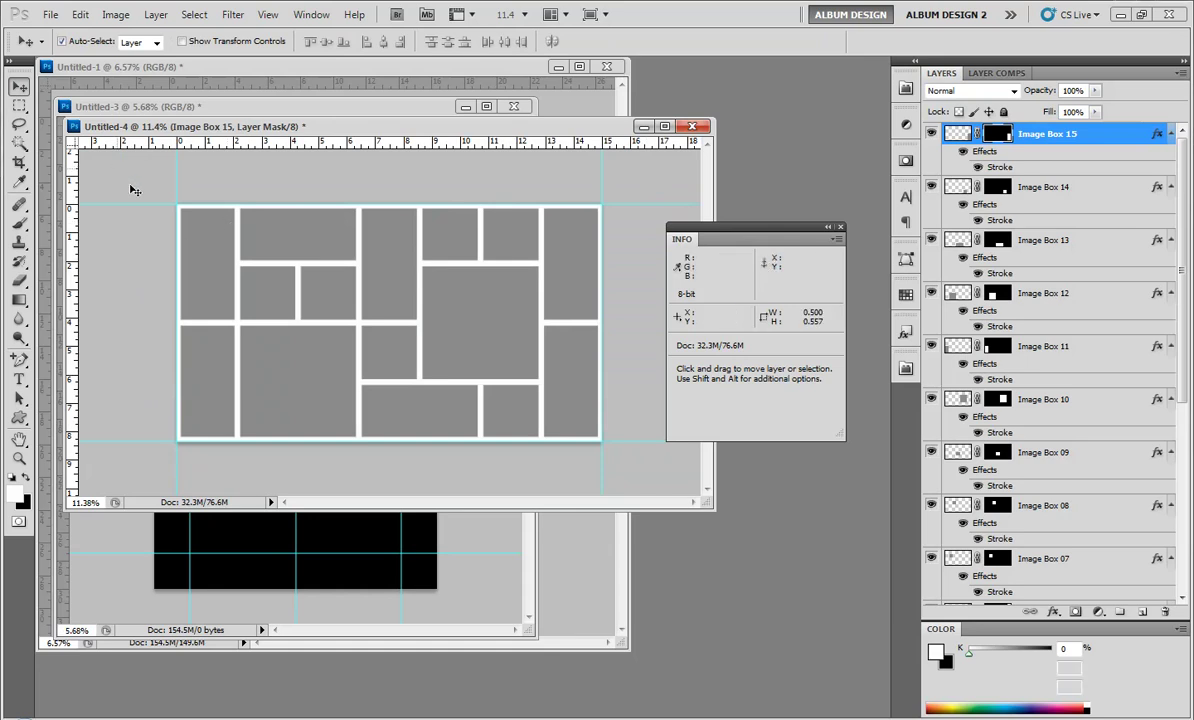
Step: Marquee-select all 15 Image Box layers, drag them into Untitled-3, and close Untitled-4
left_click(190, 268)
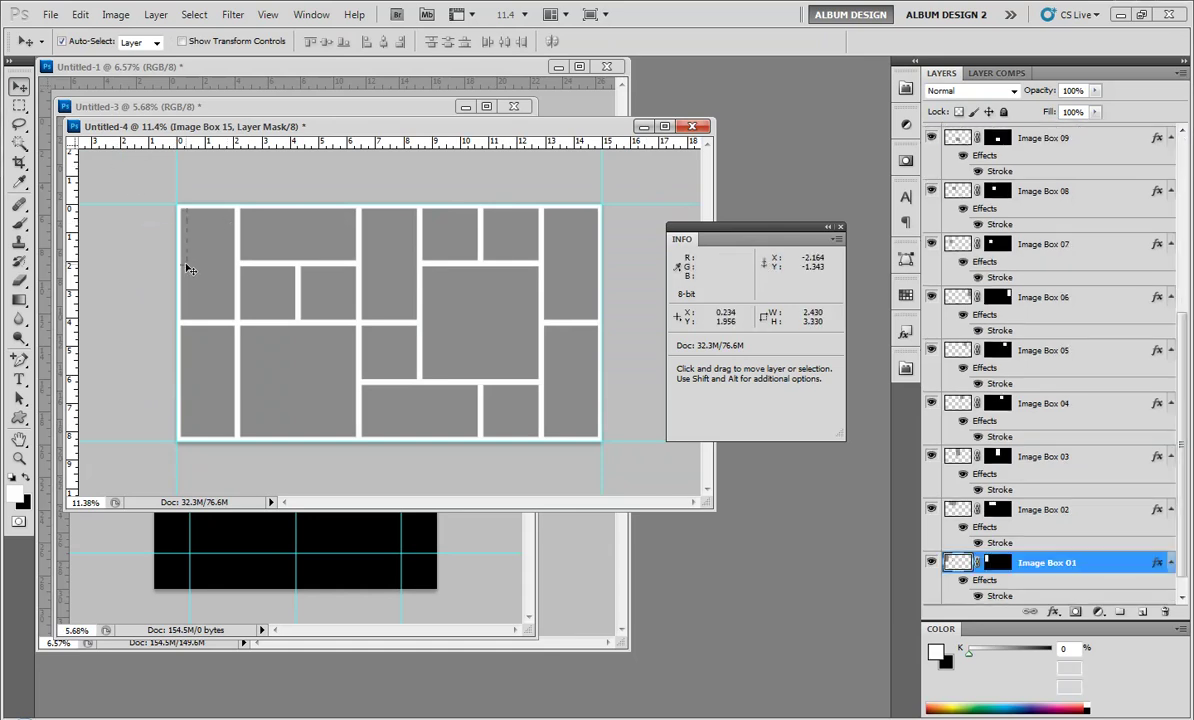
left_click_drag(190, 268, 576, 414)
left_click_drag(262, 120, 654, 243)
left_click_drag(573, 328, 293, 312)
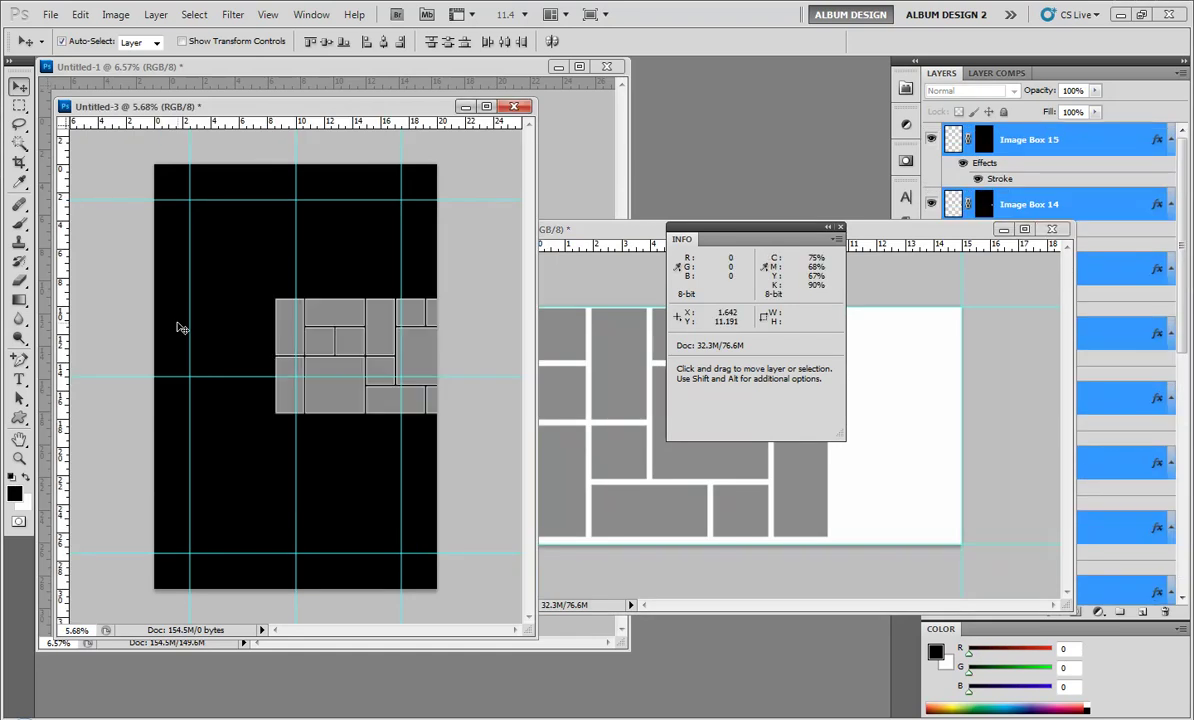
left_click(1053, 230)
Step: Discard the template's changes and fix the box block at the top margin, centred on the vertical guide
left_click(616, 288)
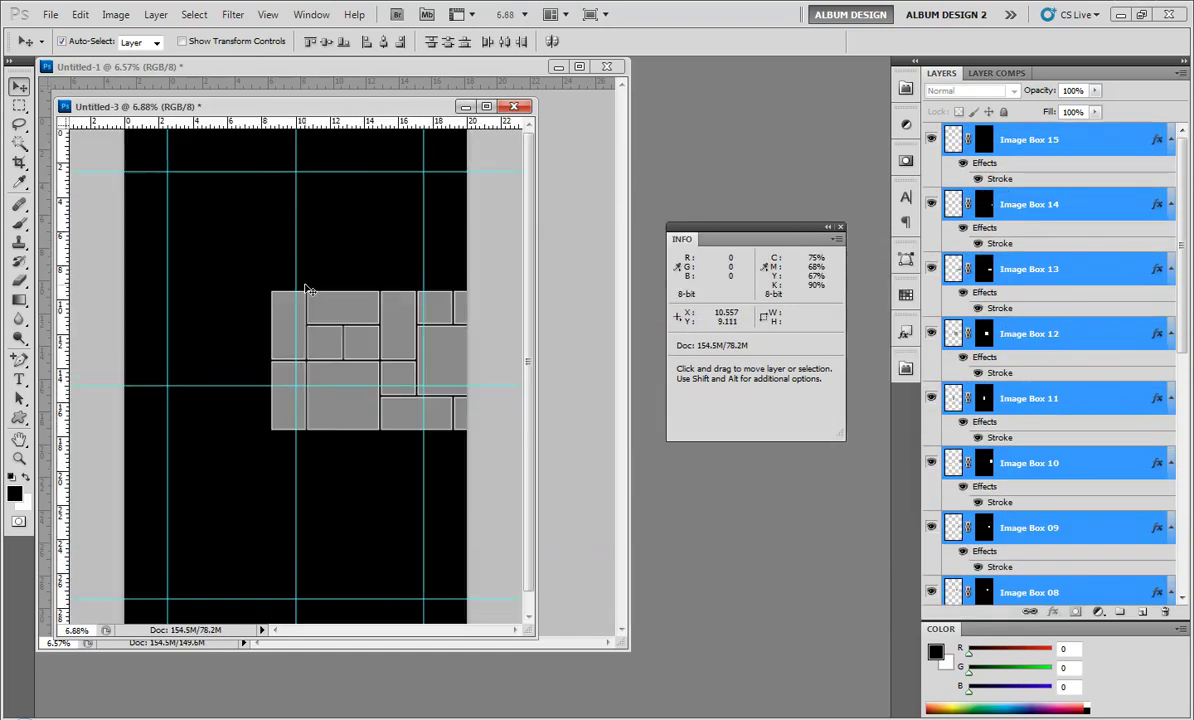
left_click_drag(305, 300, 297, 211)
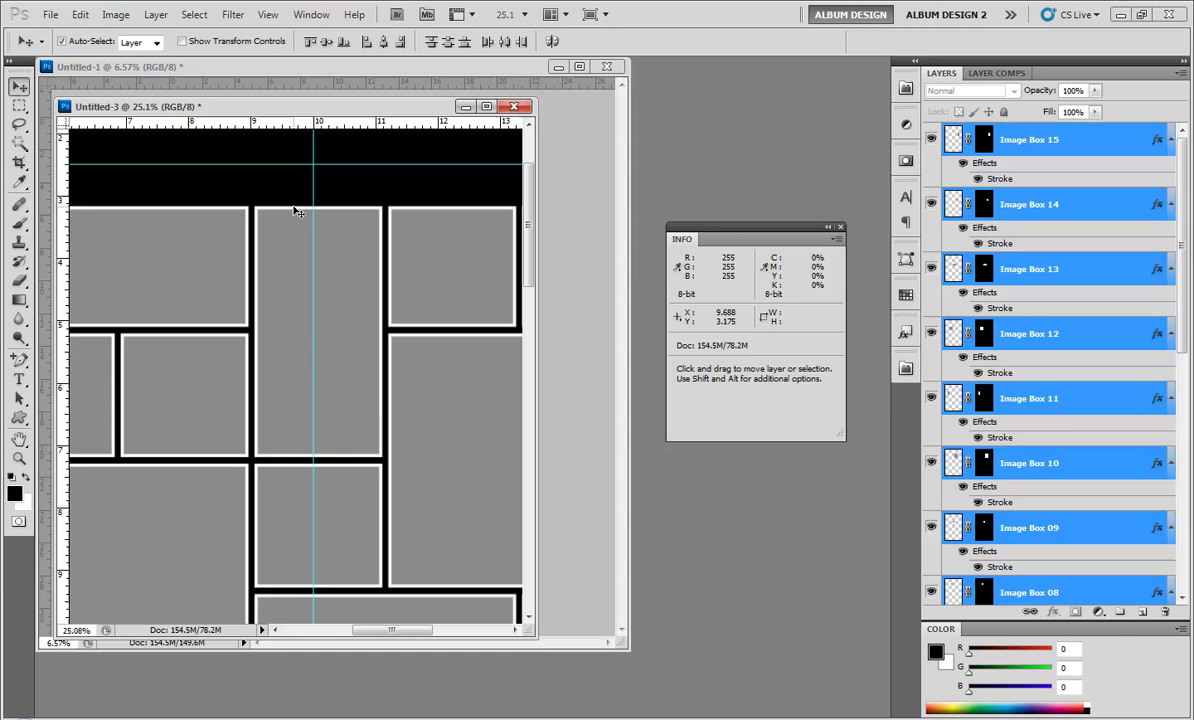
key("ctrl+t")
scroll(285, 353, "up", 5)
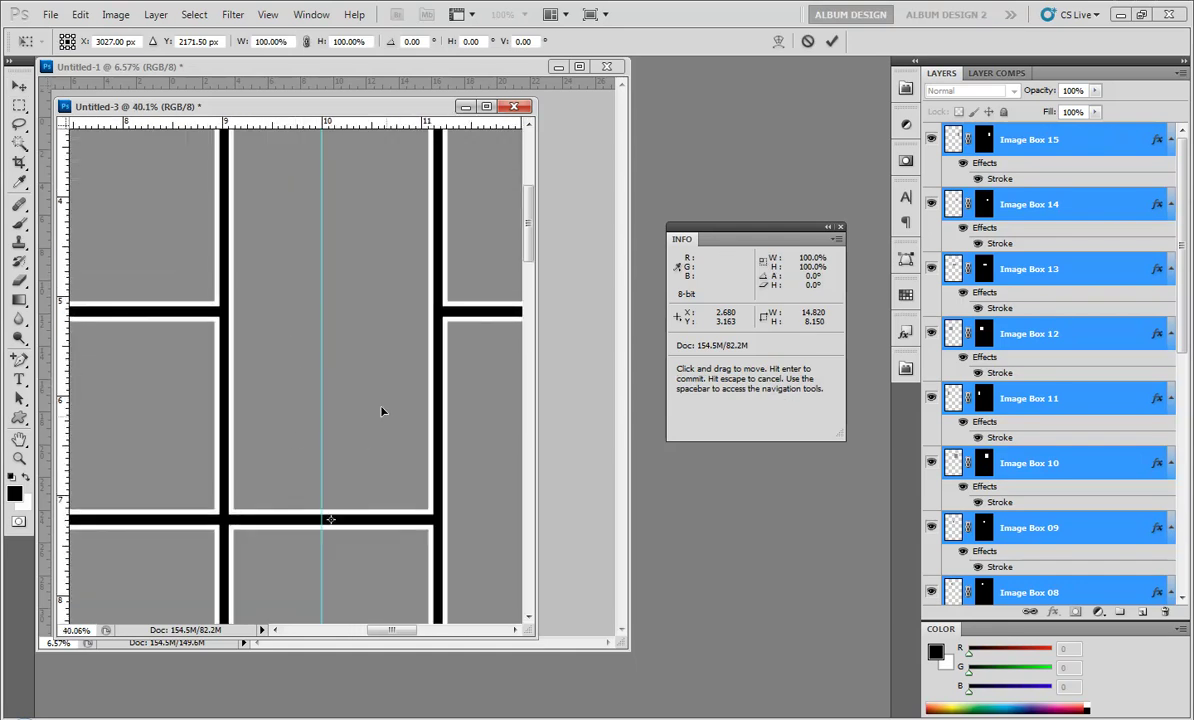
left_click_drag(378, 405, 367, 390)
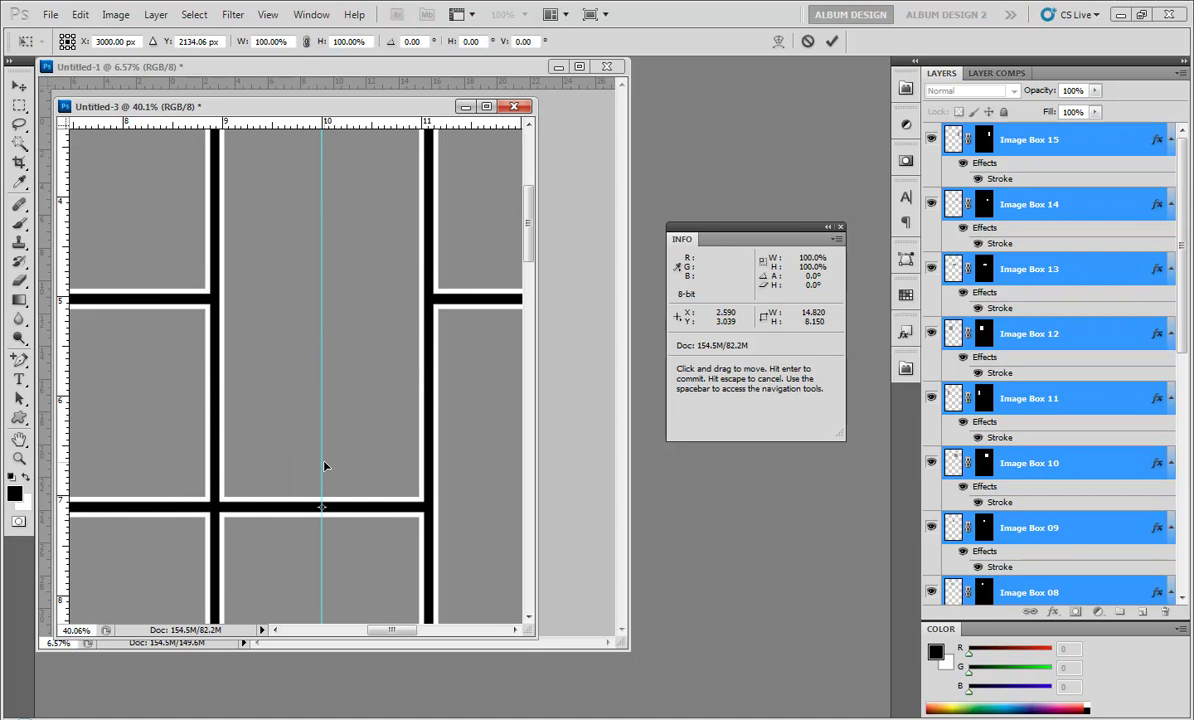
scroll(325, 466, "down", 6)
mouse_move(297, 410)
left_mouse_down()
mouse_move(299, 376)
mouse_move(295, 385)
left_mouse_up()
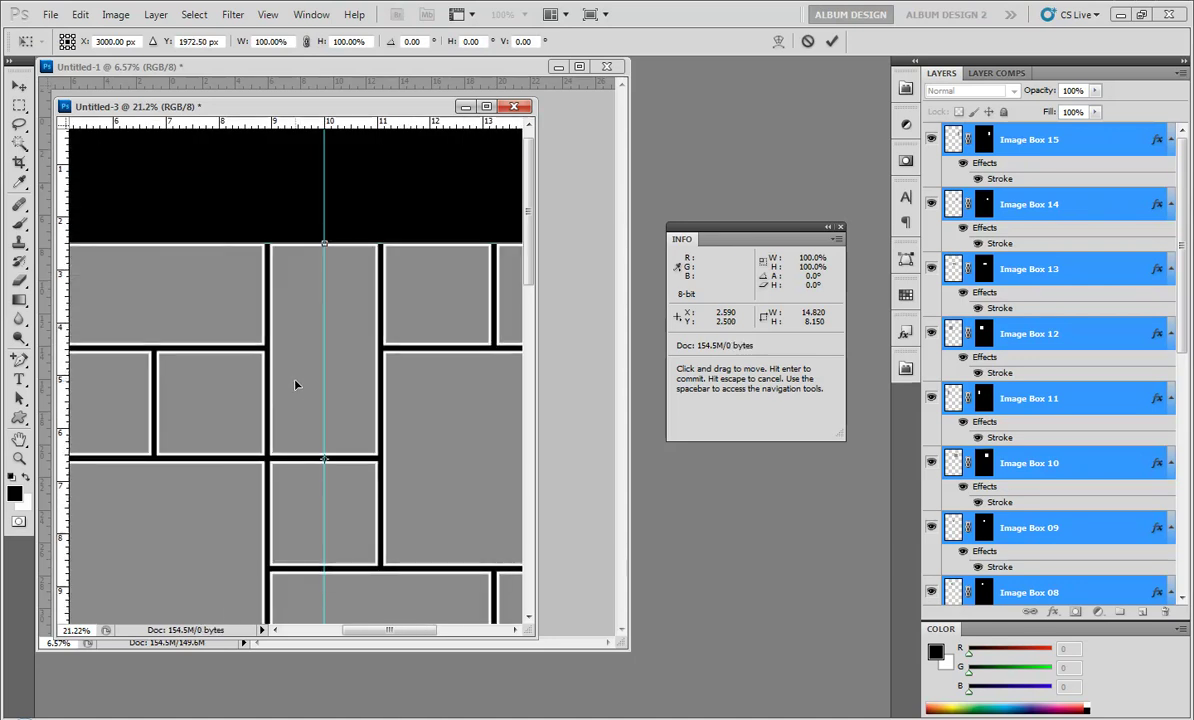
key("Down")
key("Down")
key("Down")
key("Down")
key("Down")
key("Down")
key("Down")
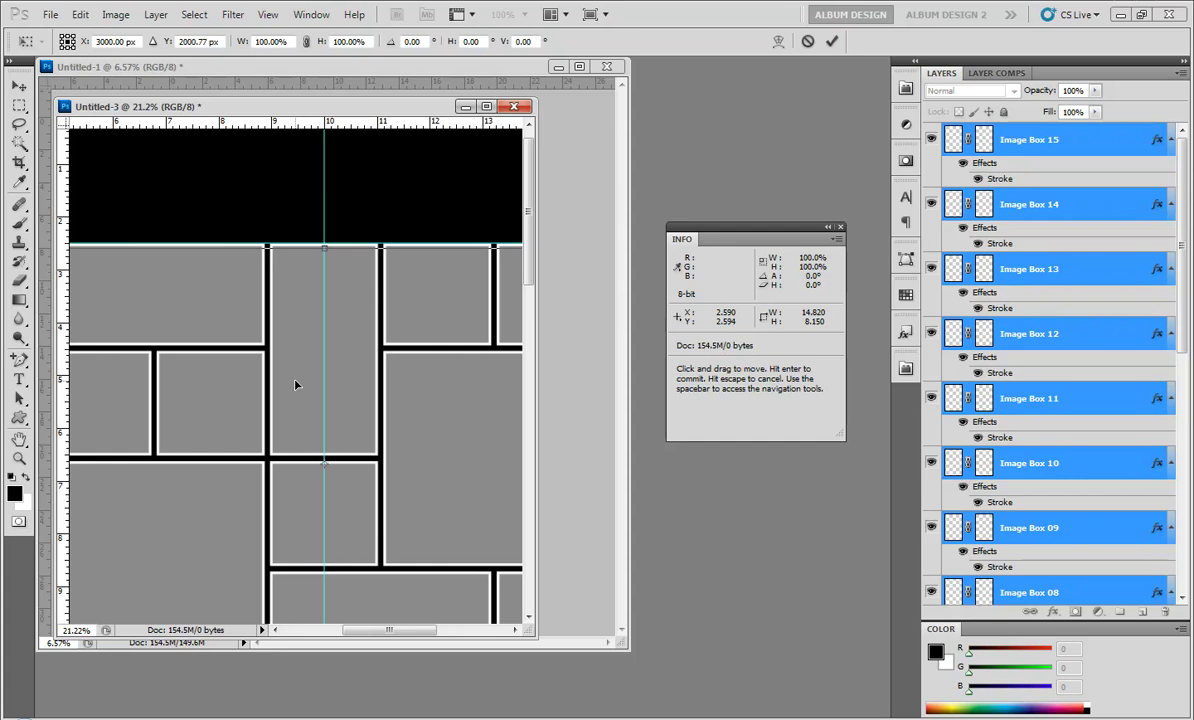
key("Up")
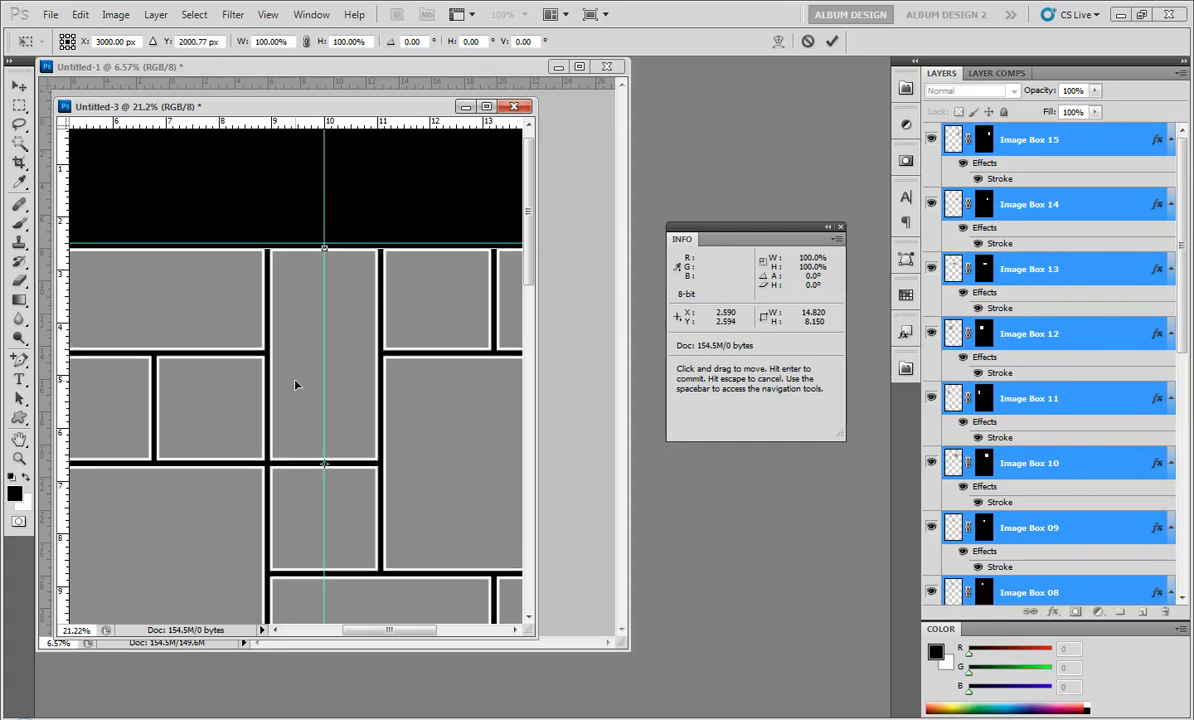
key("Return")
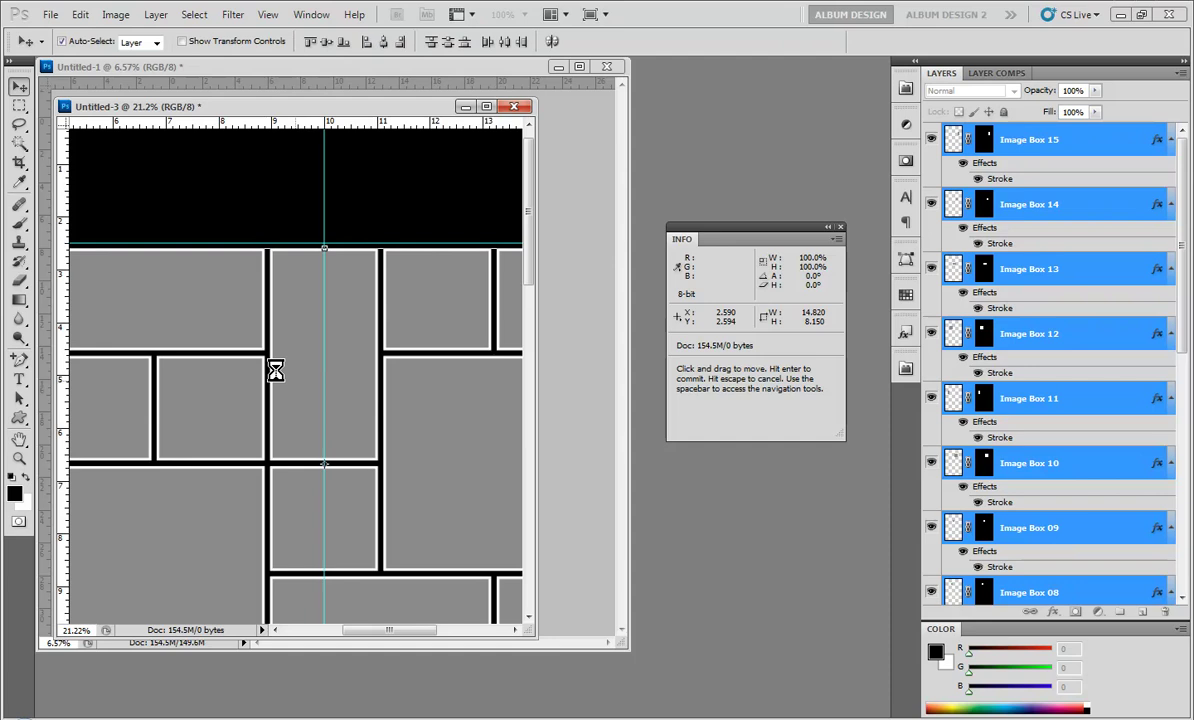
Step: Deselect, then marquee-select all fifteen Image Box layers of the top block with the Move tool
scroll(349, 371, "down", 5)
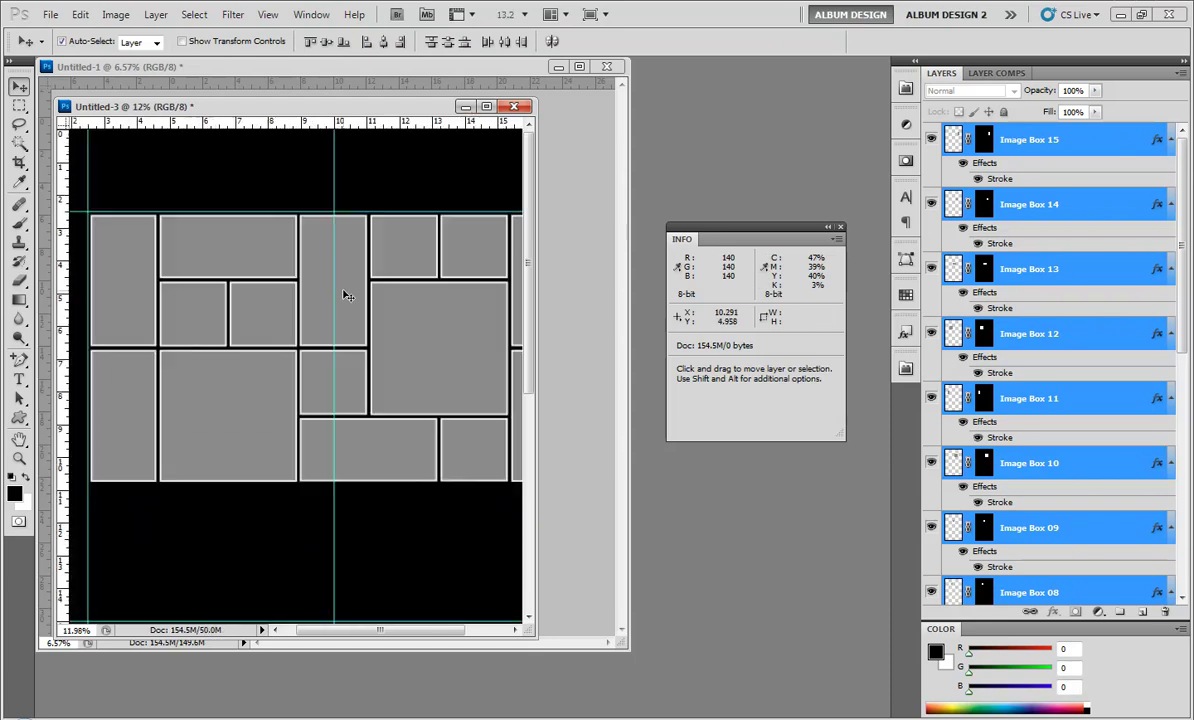
scroll(349, 297, "down", 4)
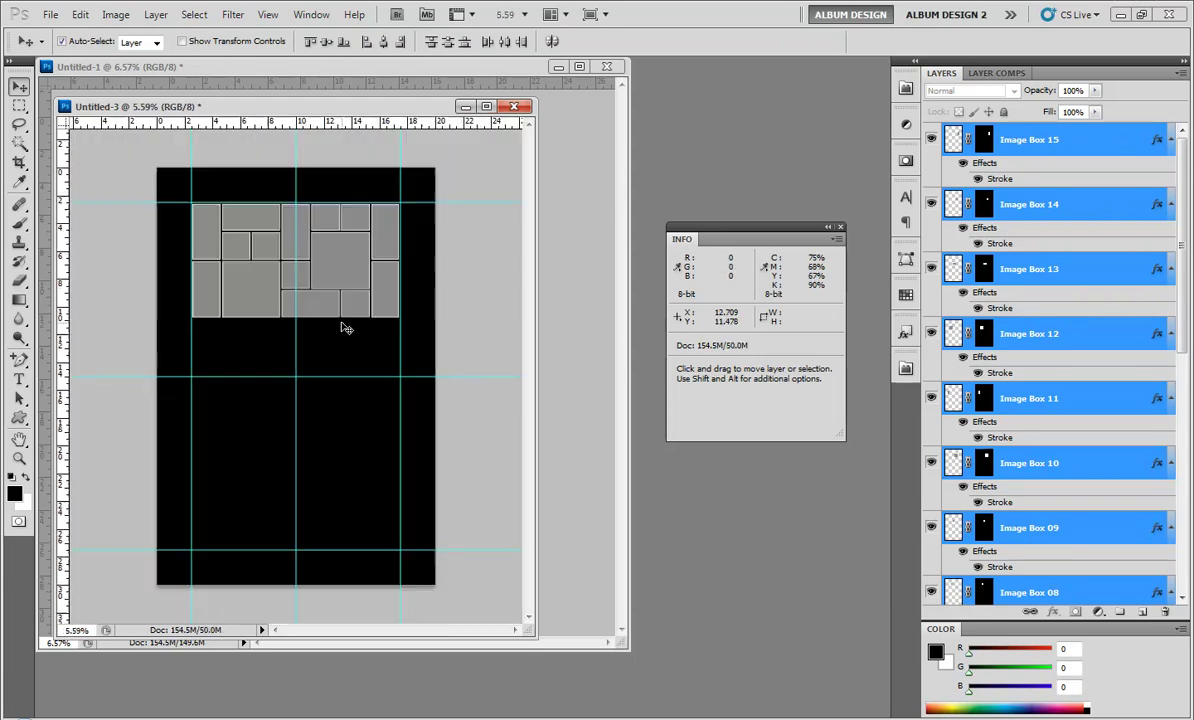
scroll(345, 328, "up", 1)
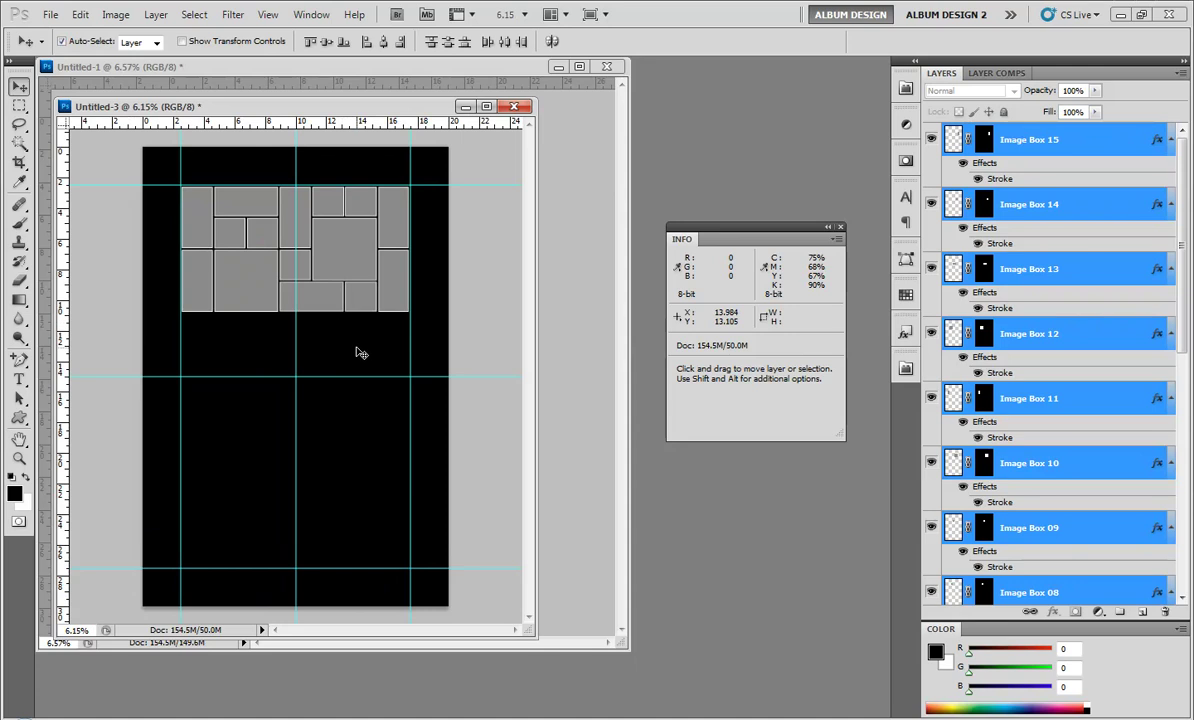
left_click(361, 353)
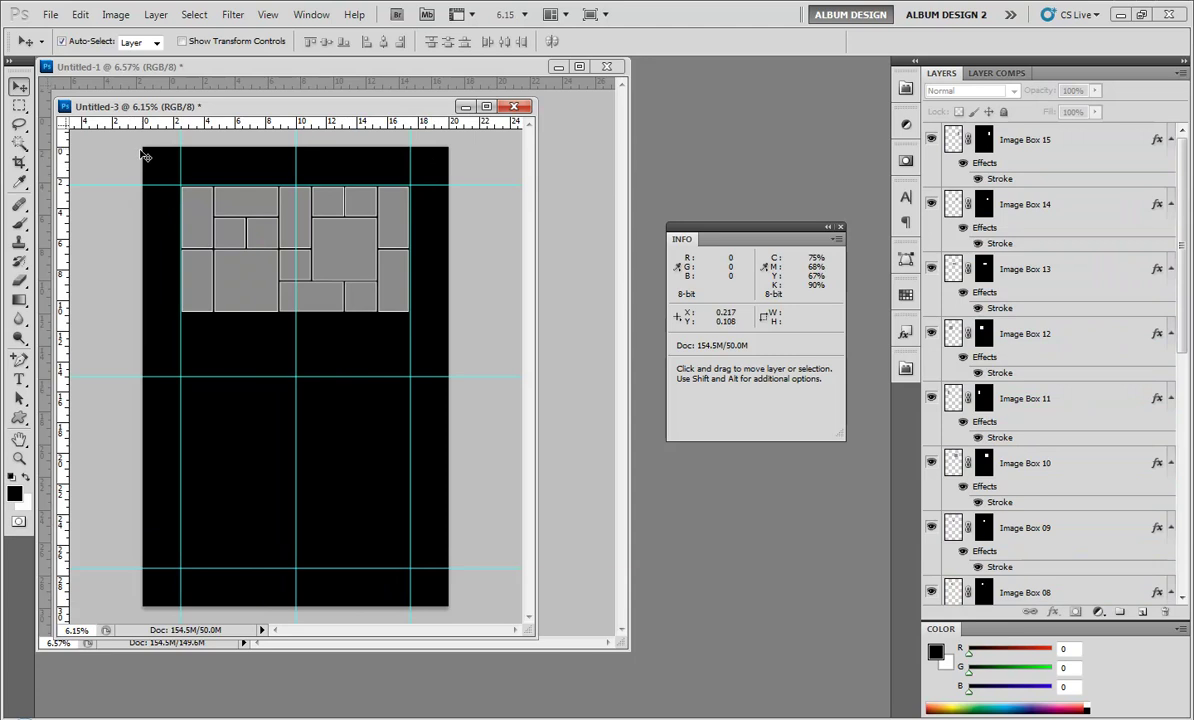
left_click(19, 87)
left_click_drag(110, 153, 474, 350)
scroll(1121, 489, "down", 1)
scroll(1121, 489, "up", 5)
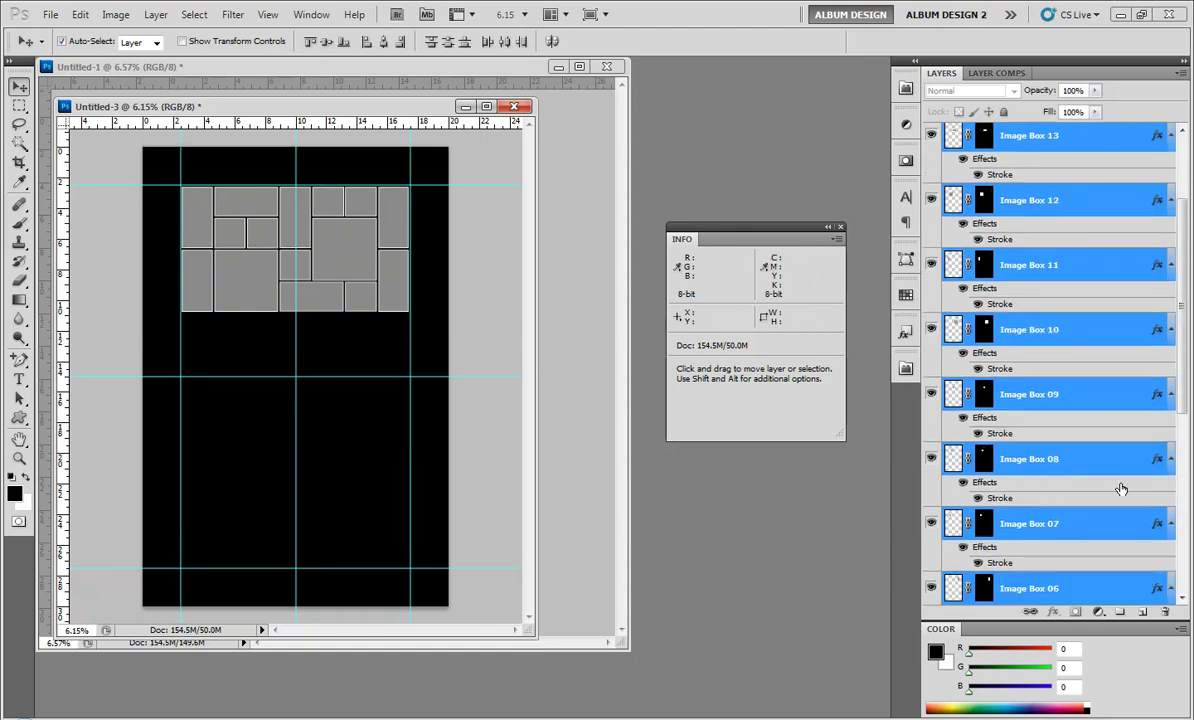
scroll(1125, 400, "down", 5)
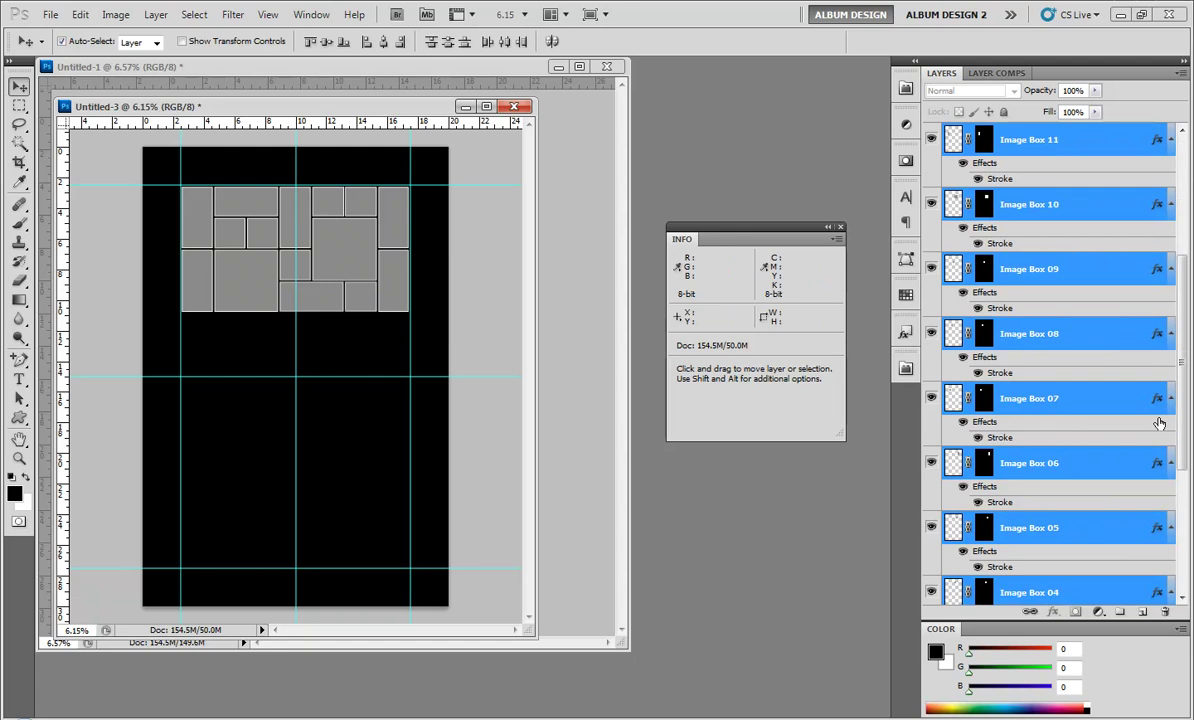
scroll(1108, 455, "up", 5)
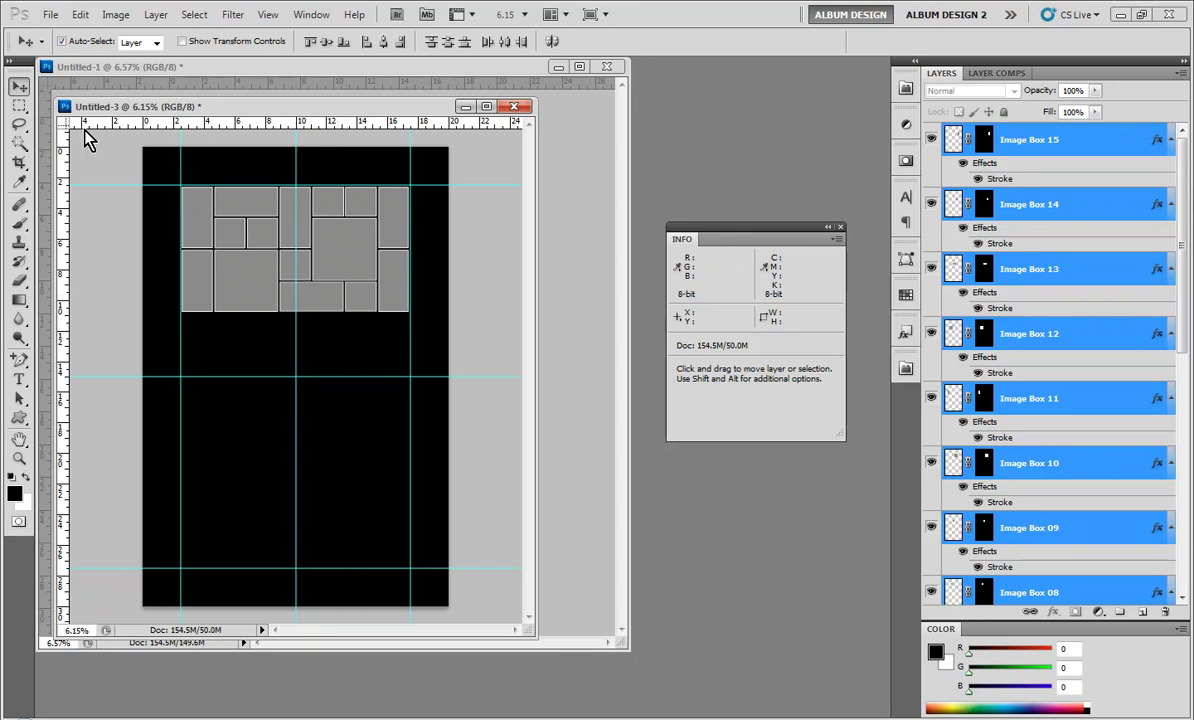
Step: Alt-drag a copy of the selected box block lower on the page
key("alt")
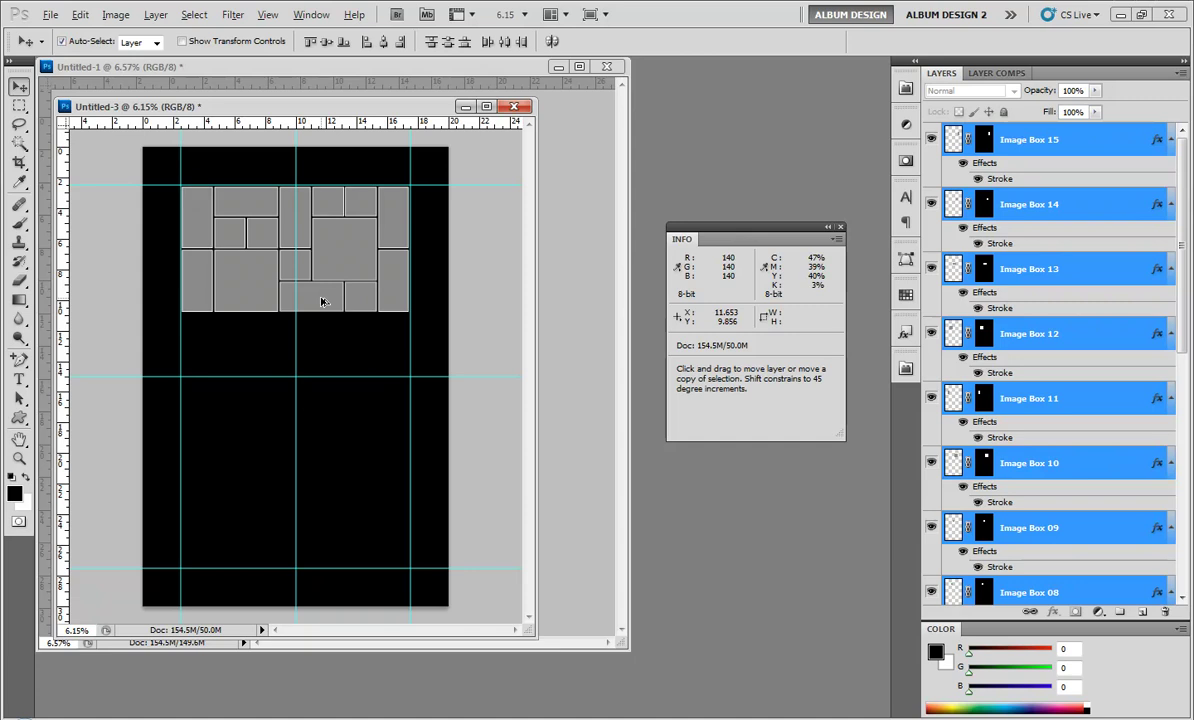
left_click_drag(321, 302, 319, 450)
scroll(314, 386, "up", 3)
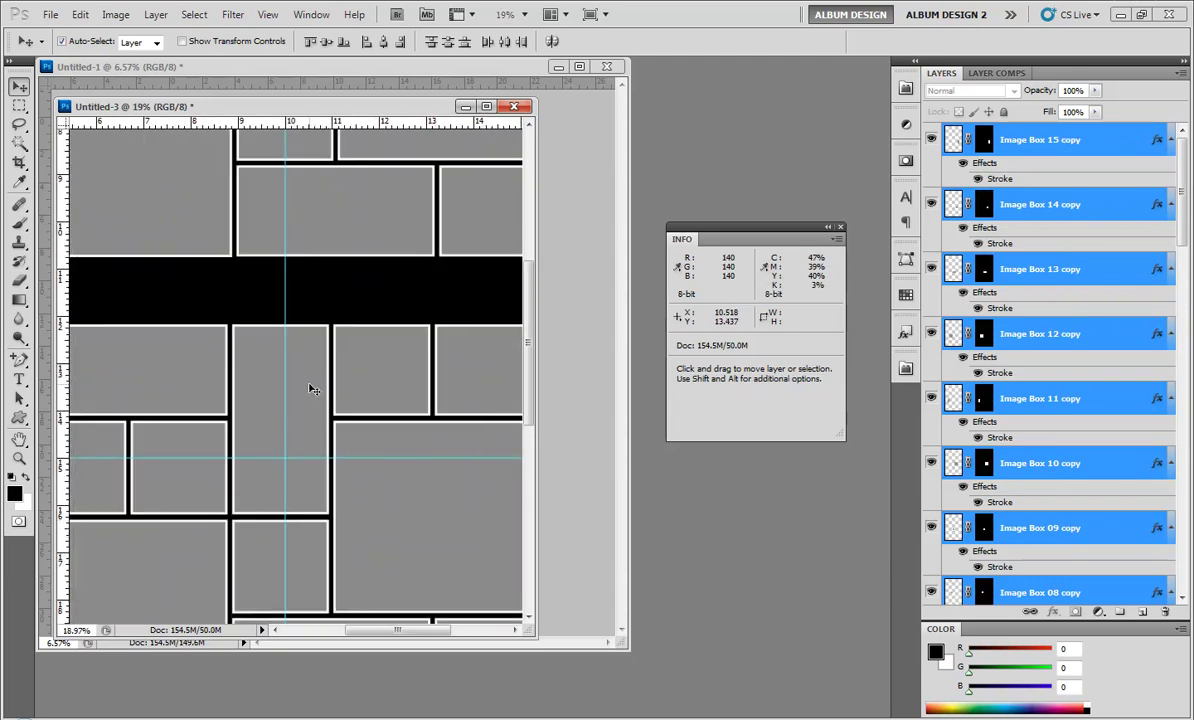
Step: Position the copied block directly under the first, leaving a thin black gap
key("ctrl+t")
scroll(301, 390, "up", 2)
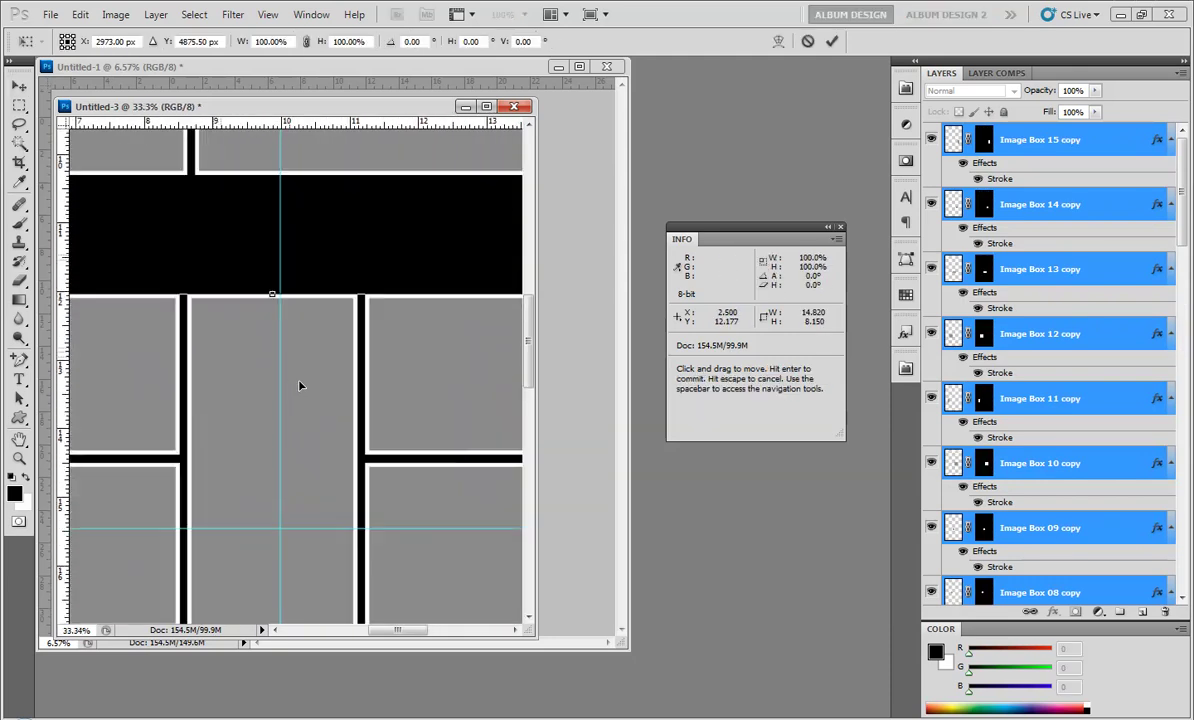
left_click_drag(300, 379, 312, 282)
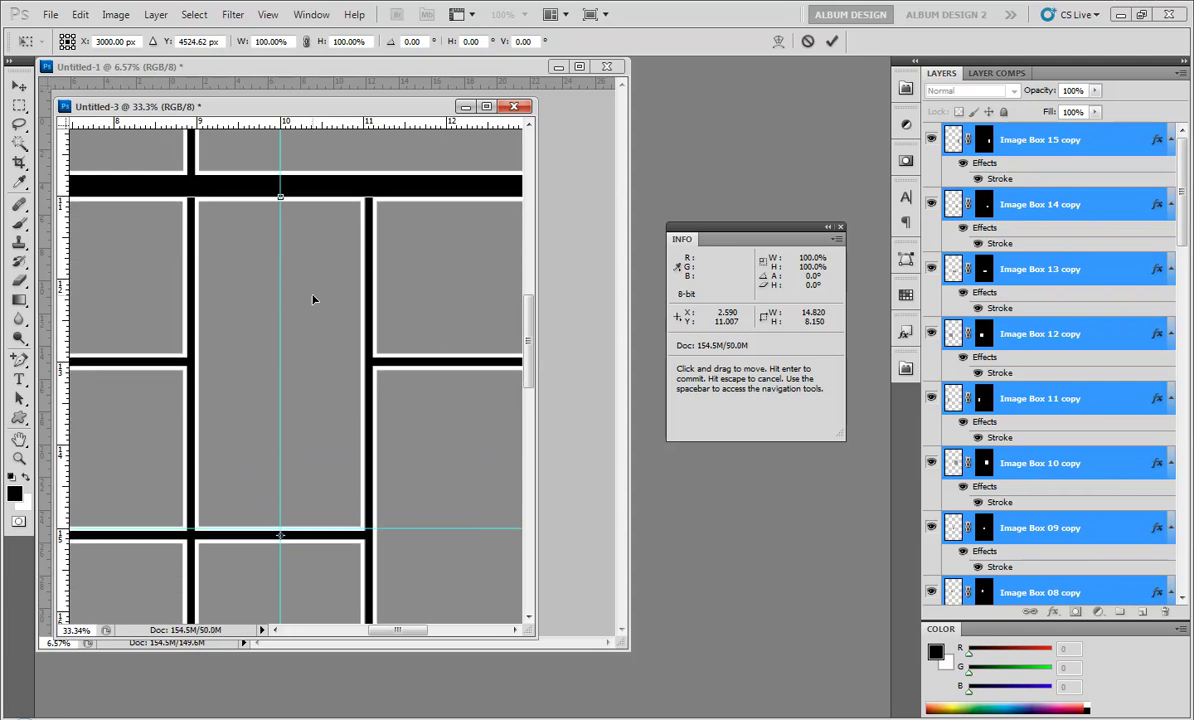
key("Up")
key("Up")
key("Up")
key("Up")
key("Up")
key("Up")
key("Up")
key("Up")
key("Up")
key("Up")
key("Up")
key("Up")
key("Up")
key("Up")
key("Up")
key("Up")
key("Up")
key("Up")
key("Up")
key("Up")
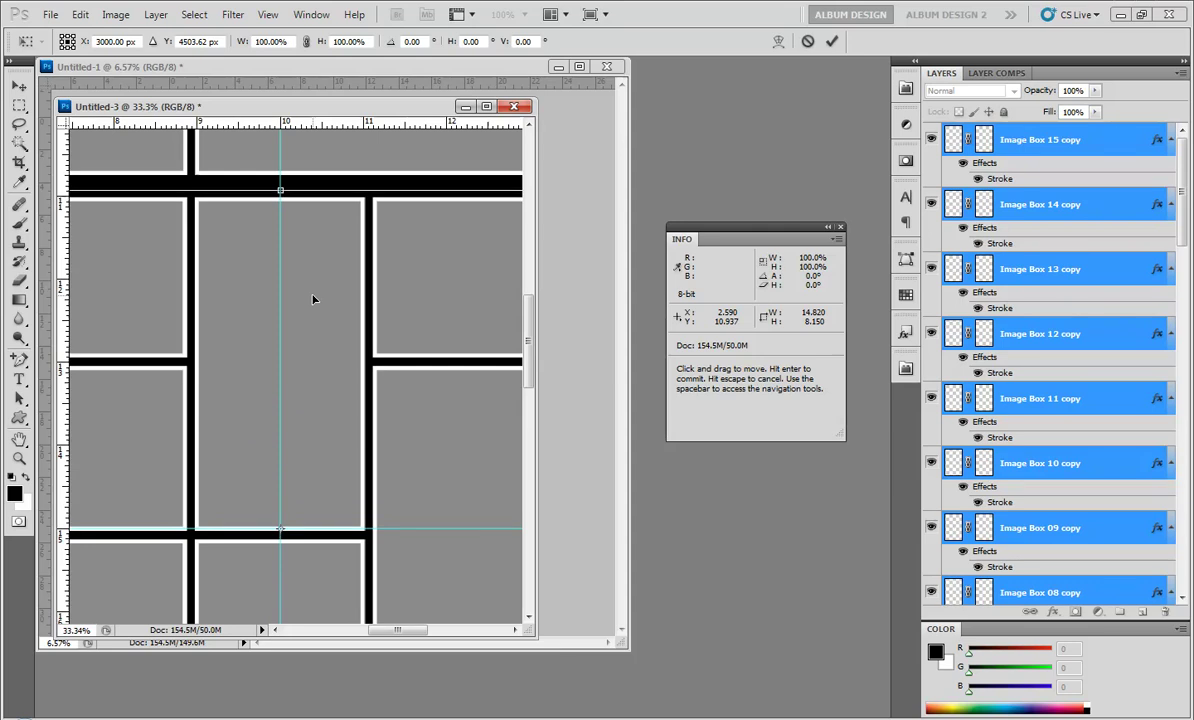
key("Up")
key("Up")
key("Up")
key("Up")
key("Up")
key("Up")
key("Up")
key("Up")
key("Up")
key("Up")
key("Up")
key("Up")
key("Up")
key("Up")
key("Up")
key("Up")
key("Up")
key("Up")
key("Up")
key("Up")
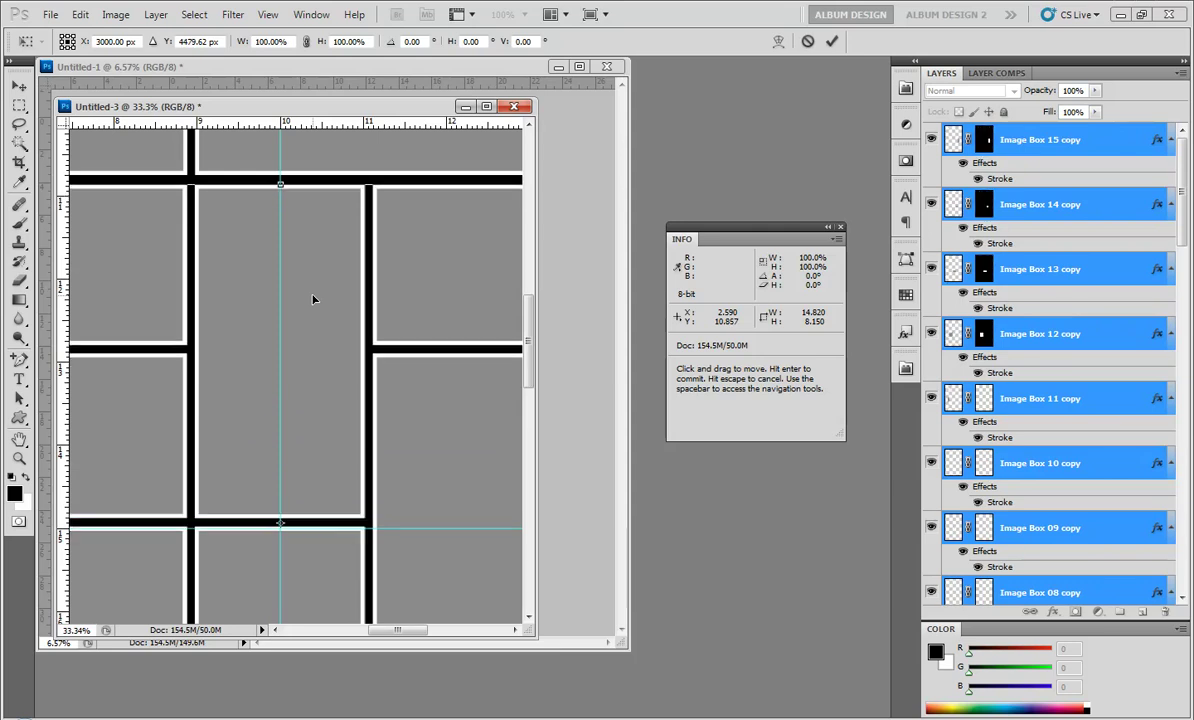
key("Up")
key("Up")
key("Up")
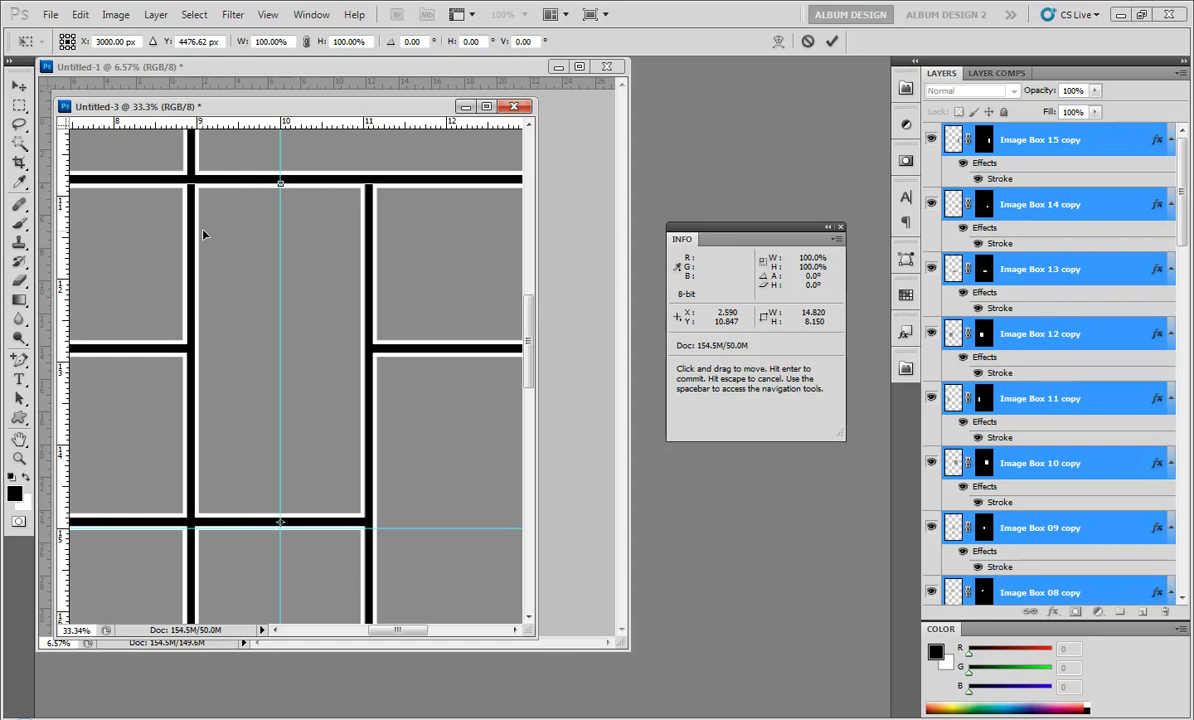
key("Up")
key("Up")
key("Up")
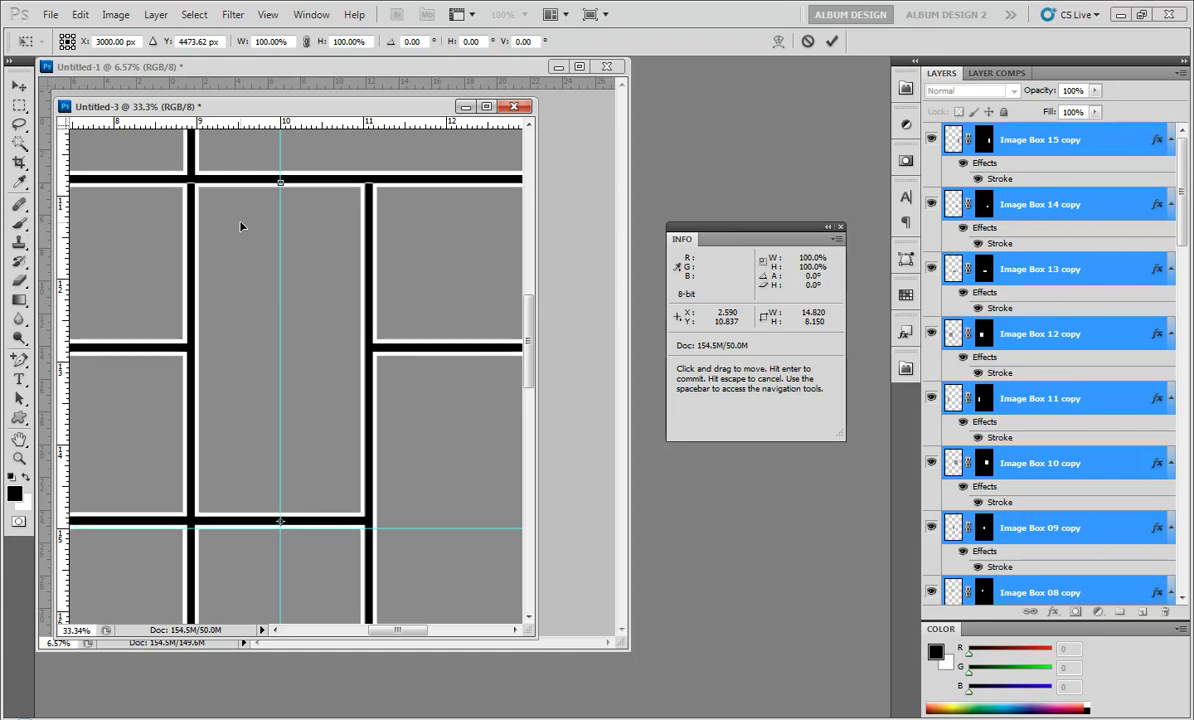
key("Up")
key("Up")
key("Up")
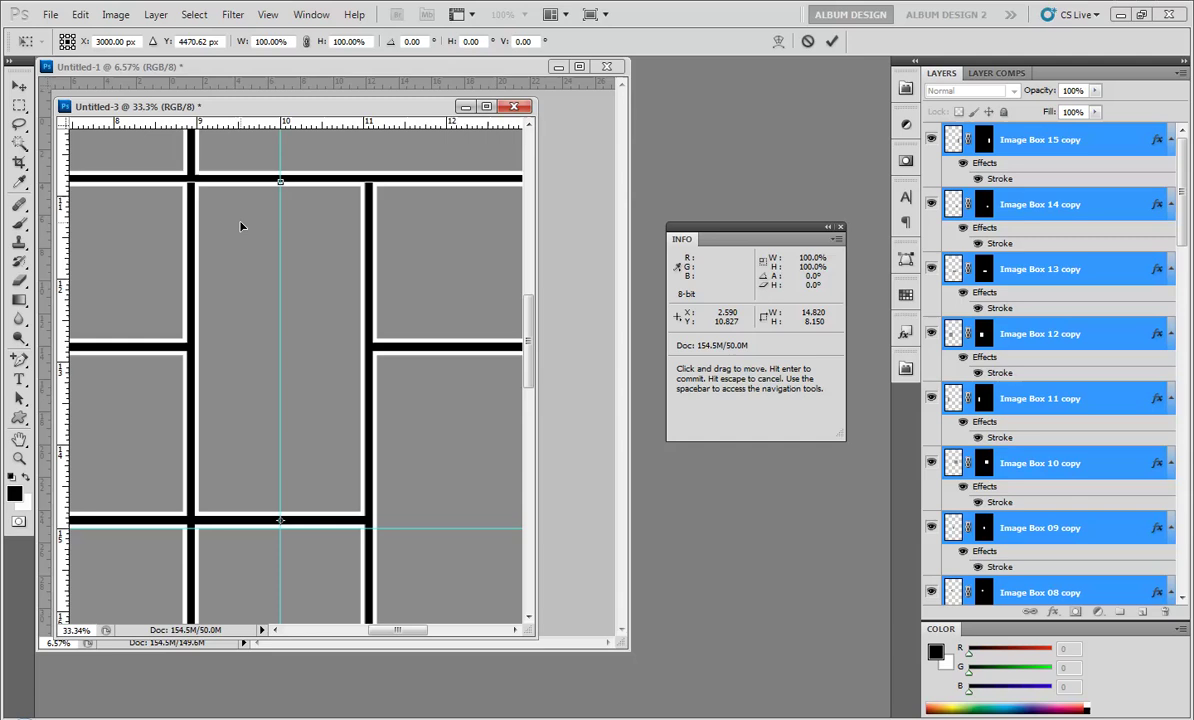
scroll(236, 225, "down", 5)
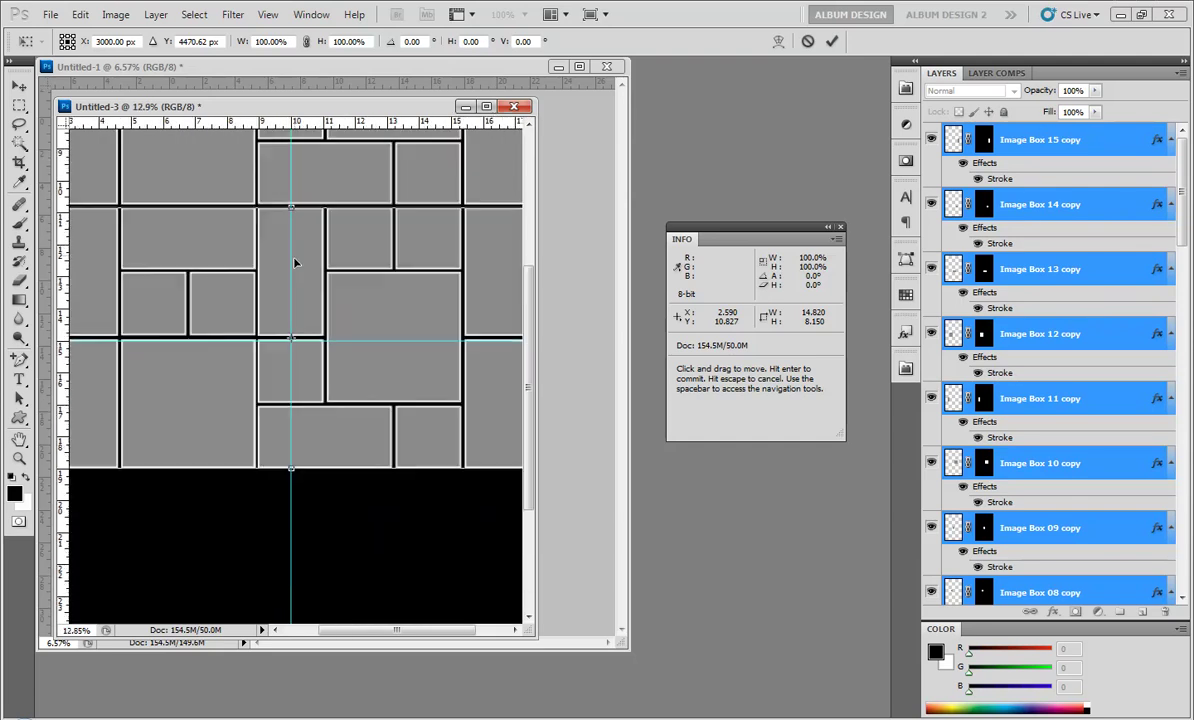
scroll(290, 260, "down", 2)
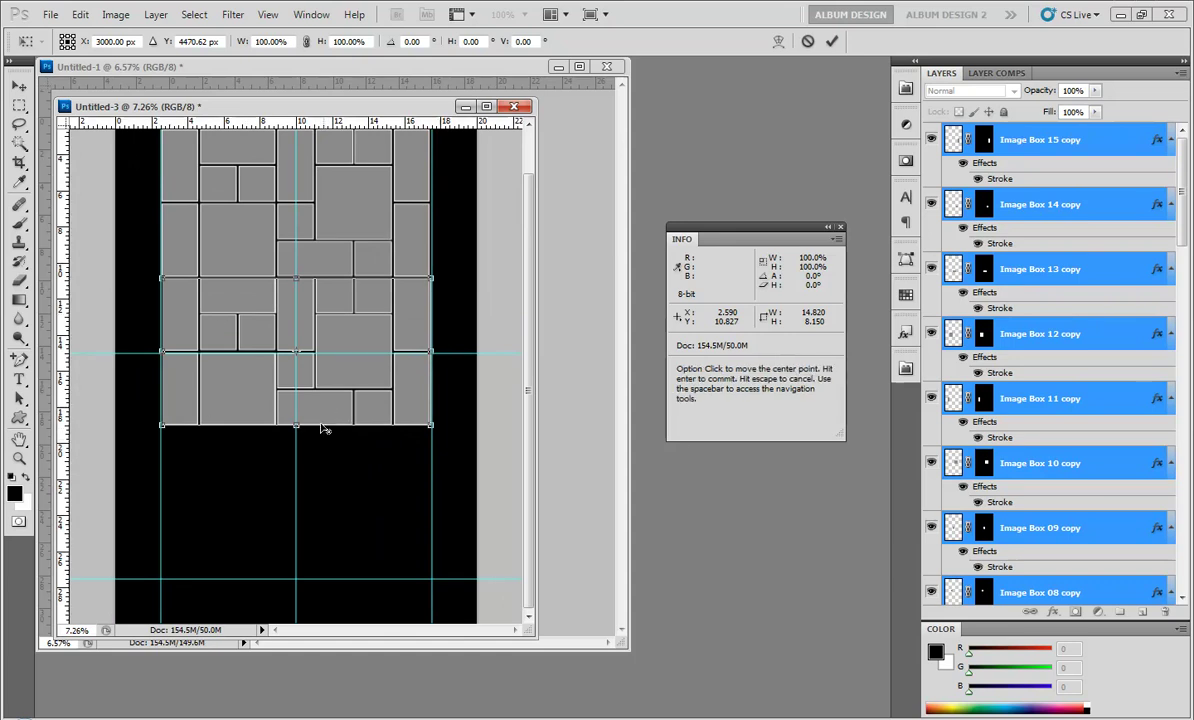
Step: Commit the second block and repeat its transform on a new copy for a third block
left_click(316, 530, "alt")
left_click_drag(316, 530, 325, 540)
key("Return")
key("ctrl+alt+shift+t")
scroll(220, 470, "up", 3)
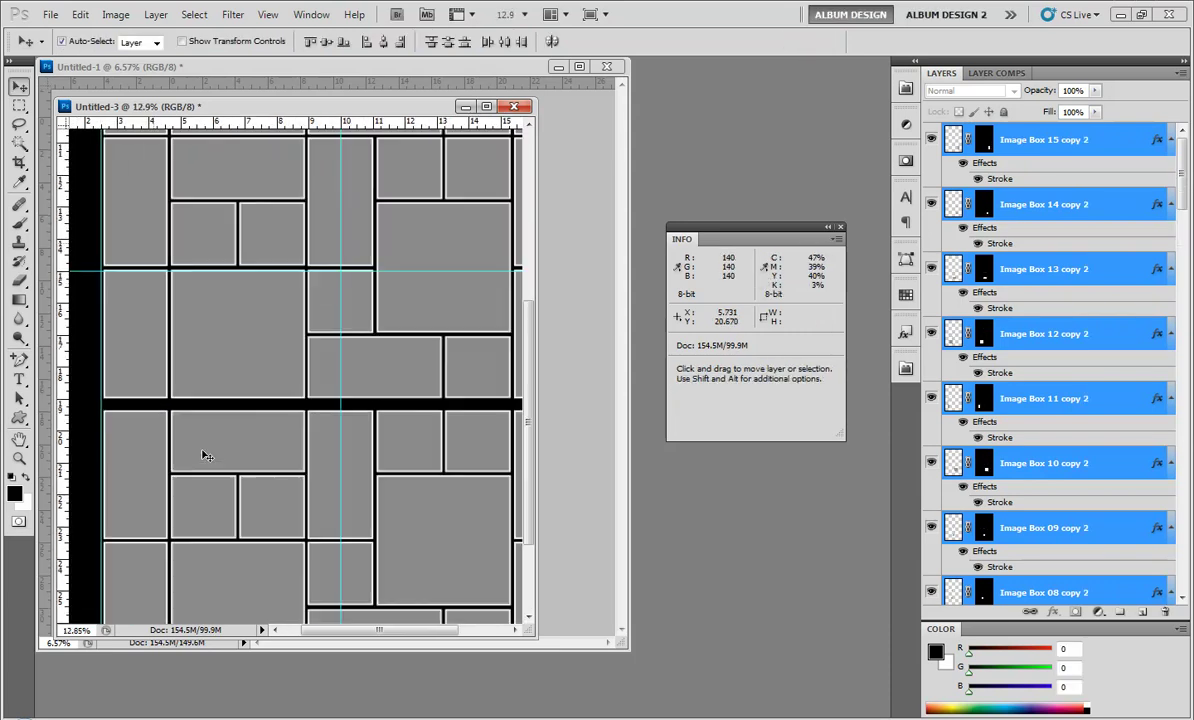
scroll(205, 456, "up", 2)
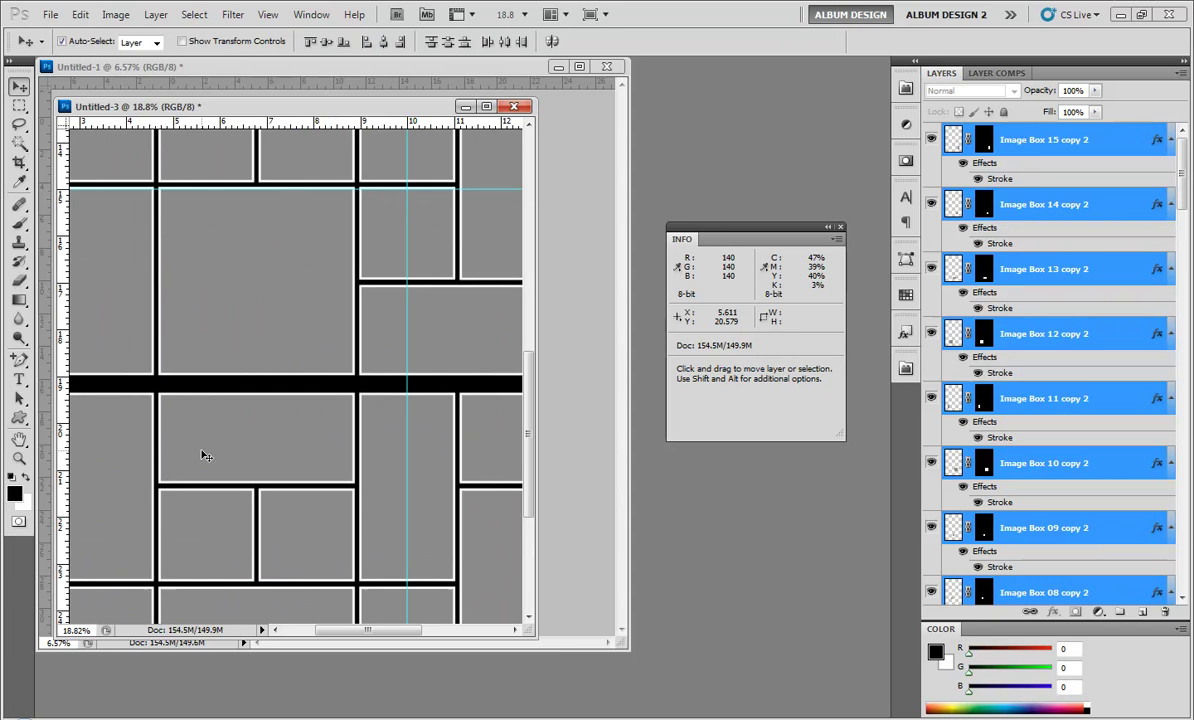
Step: Nudge the third block up with Shift+Up to tighten the gap, then deselect all layers
key("shift+Up")
key("shift+Up")
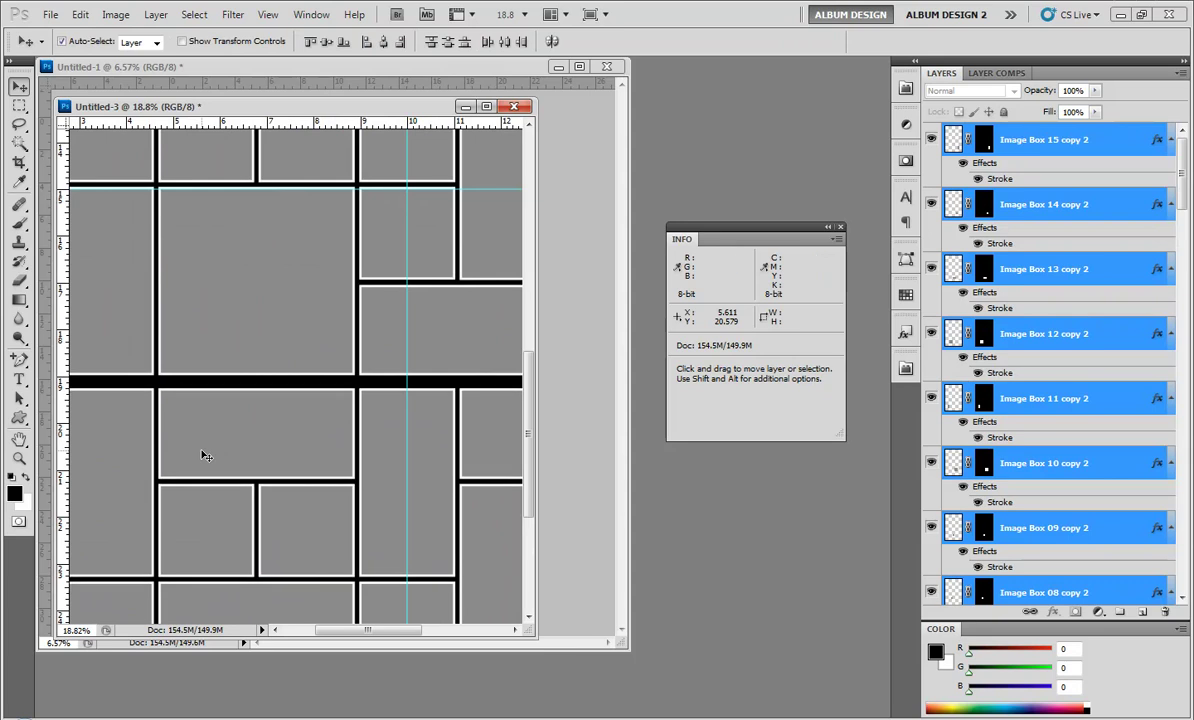
key("shift+Up")
key("shift+Up")
key("shift+Up")
key("shift+Up")
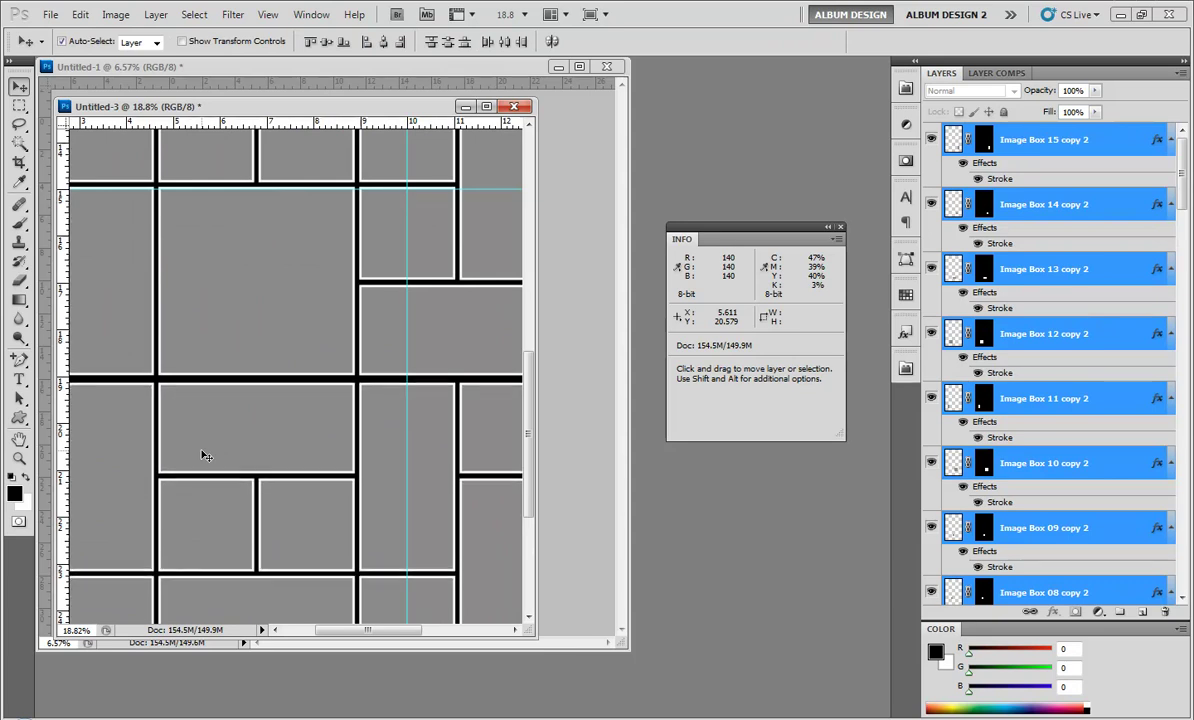
key("shift+Up")
key("shift+Up")
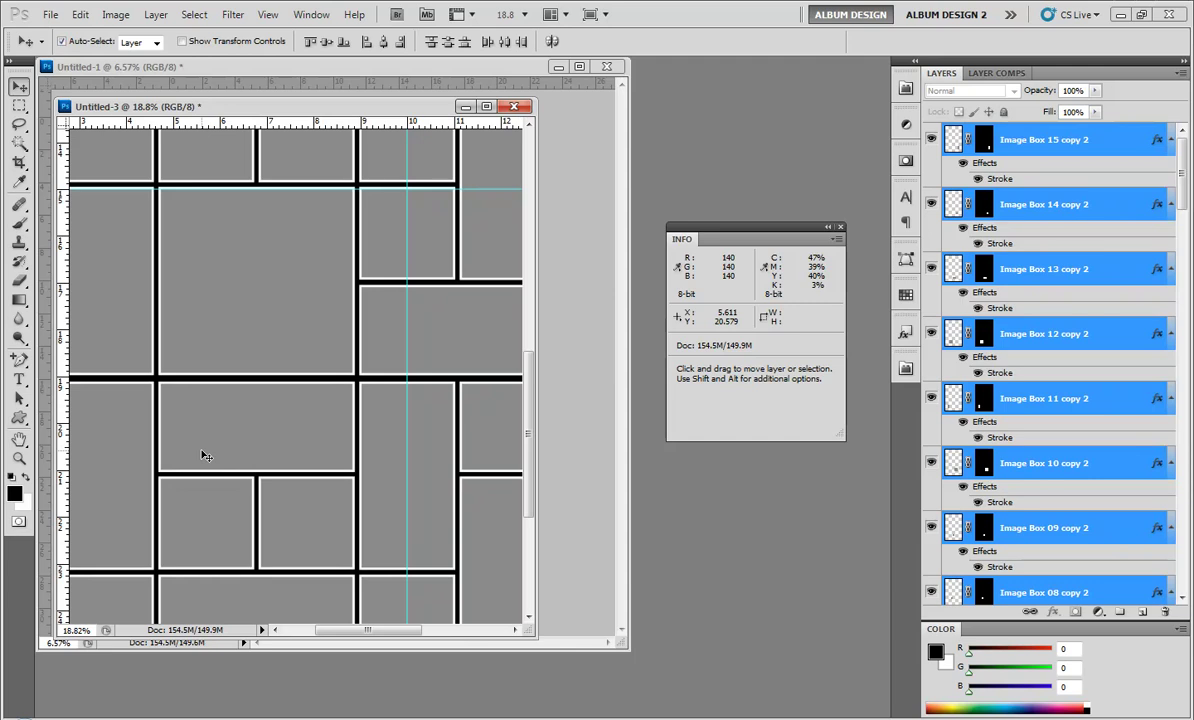
key("shift+Up")
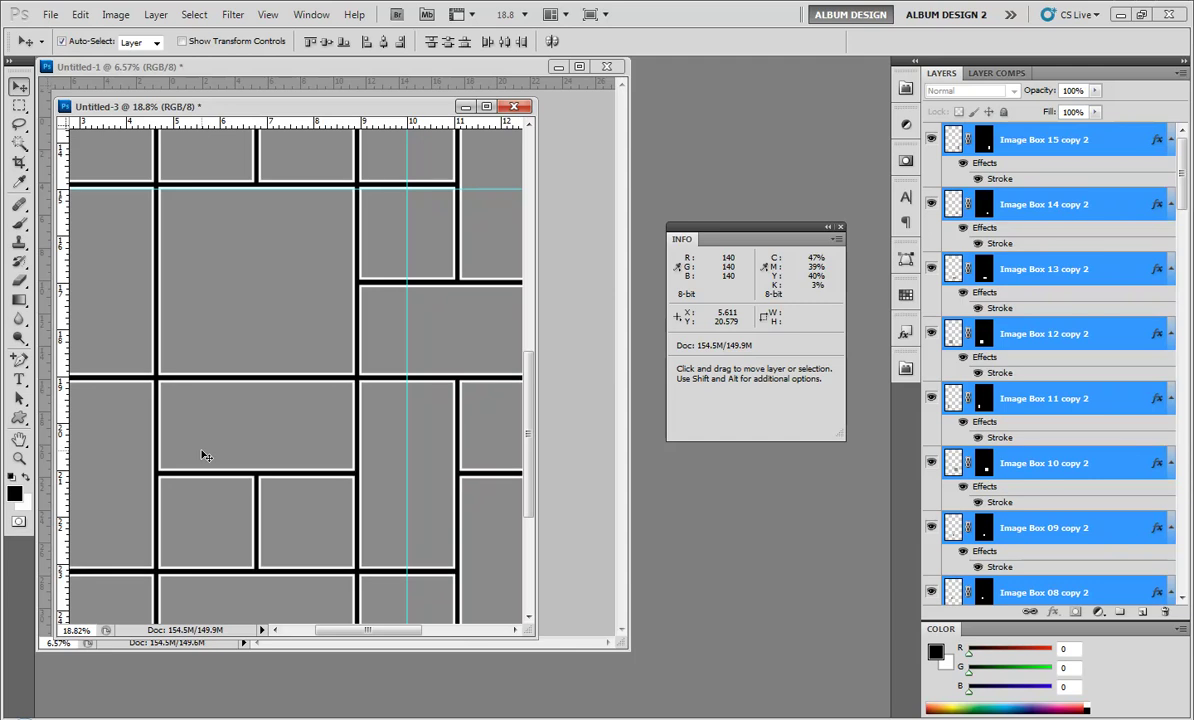
scroll(230, 447, "down", 5)
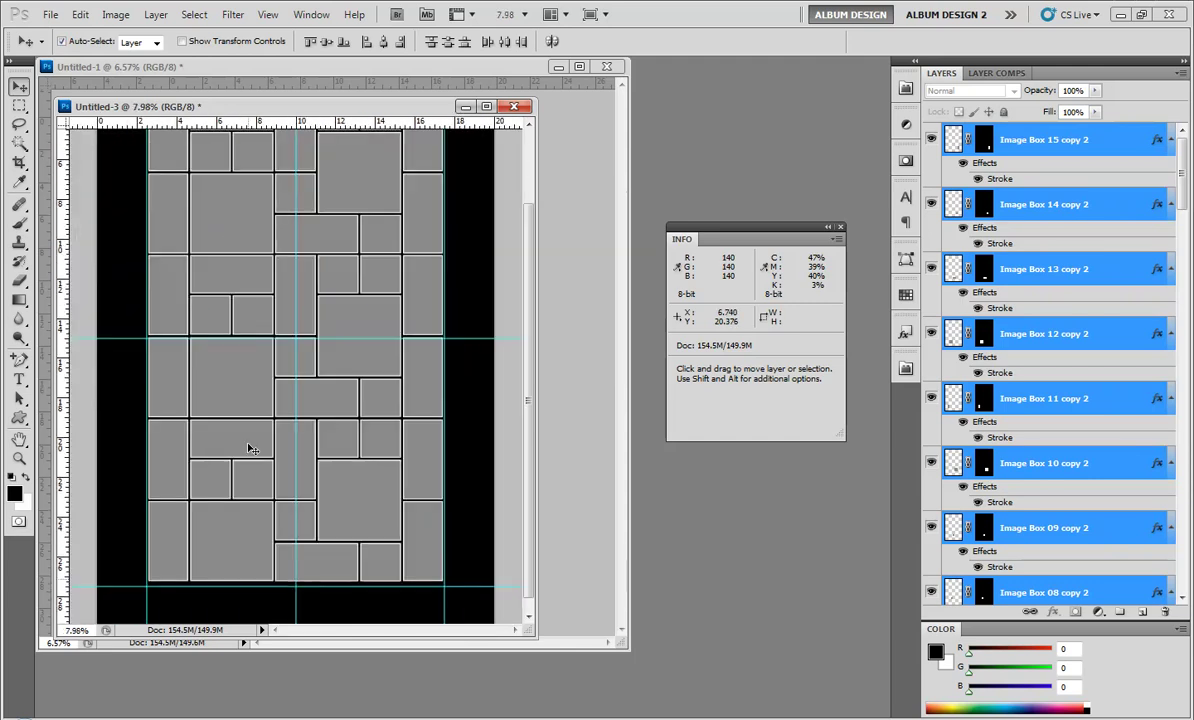
scroll(232, 573, "down", 2)
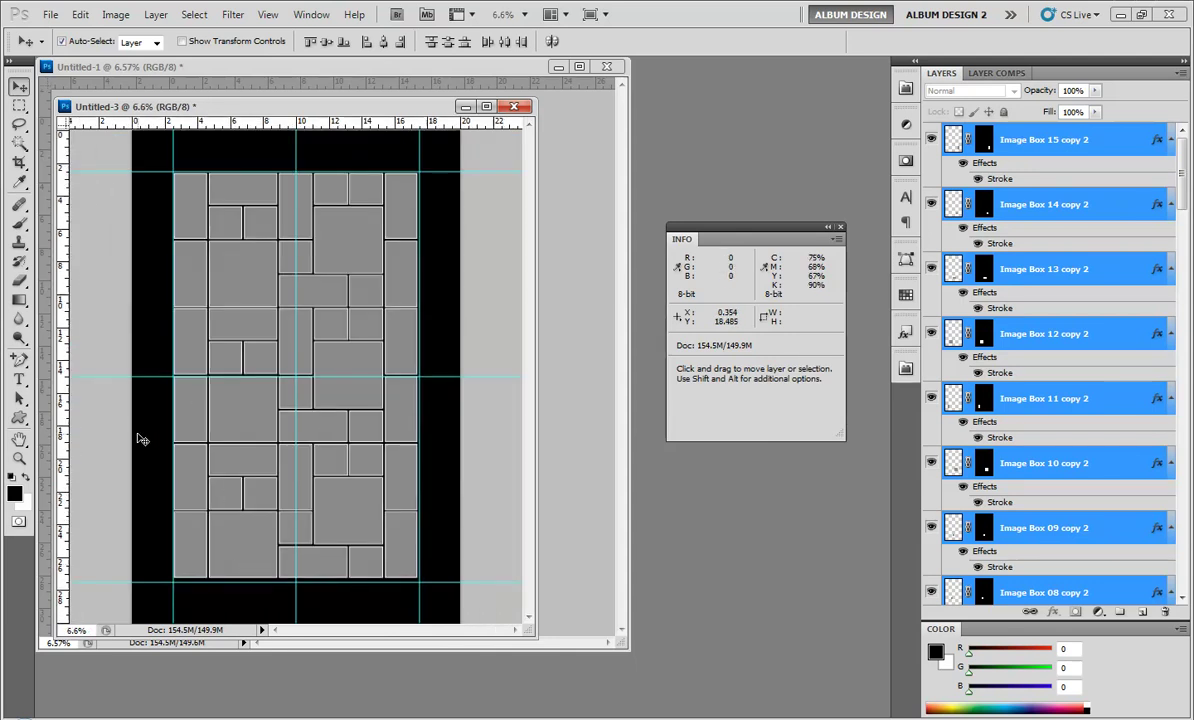
left_click(142, 440)
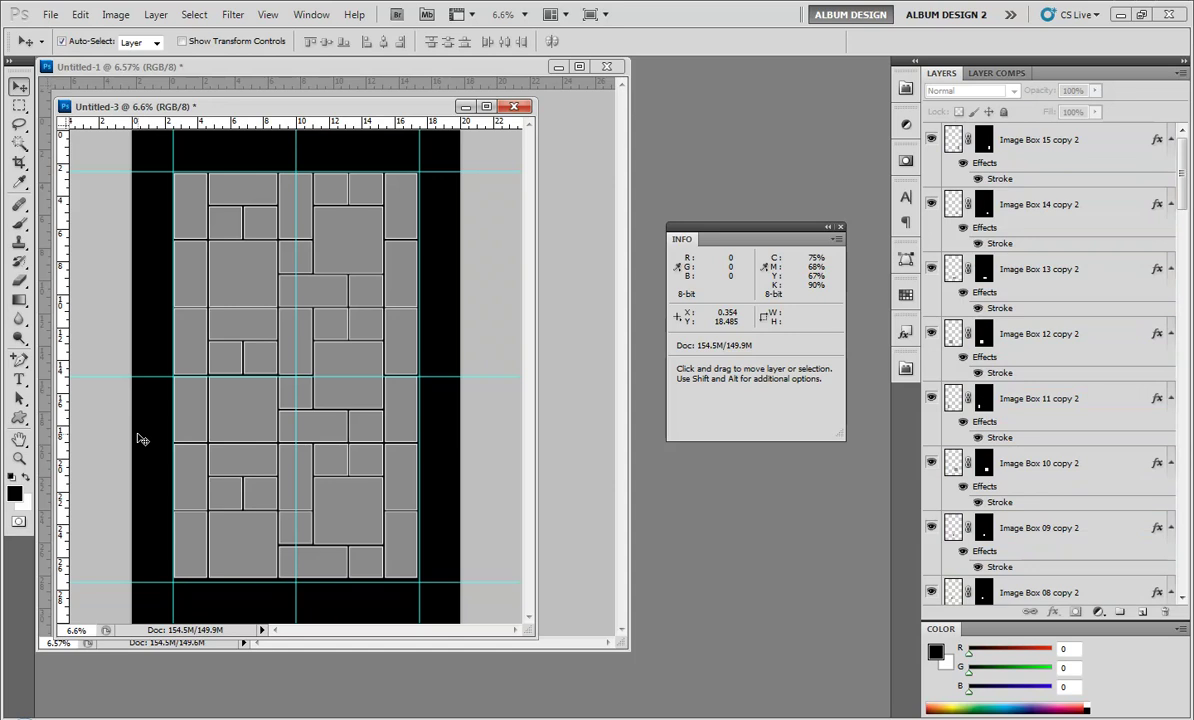
Step: Hide the cyan guides with Ctrl+; and zoom in slightly on the collage layout
key("ctrl+semicolon")
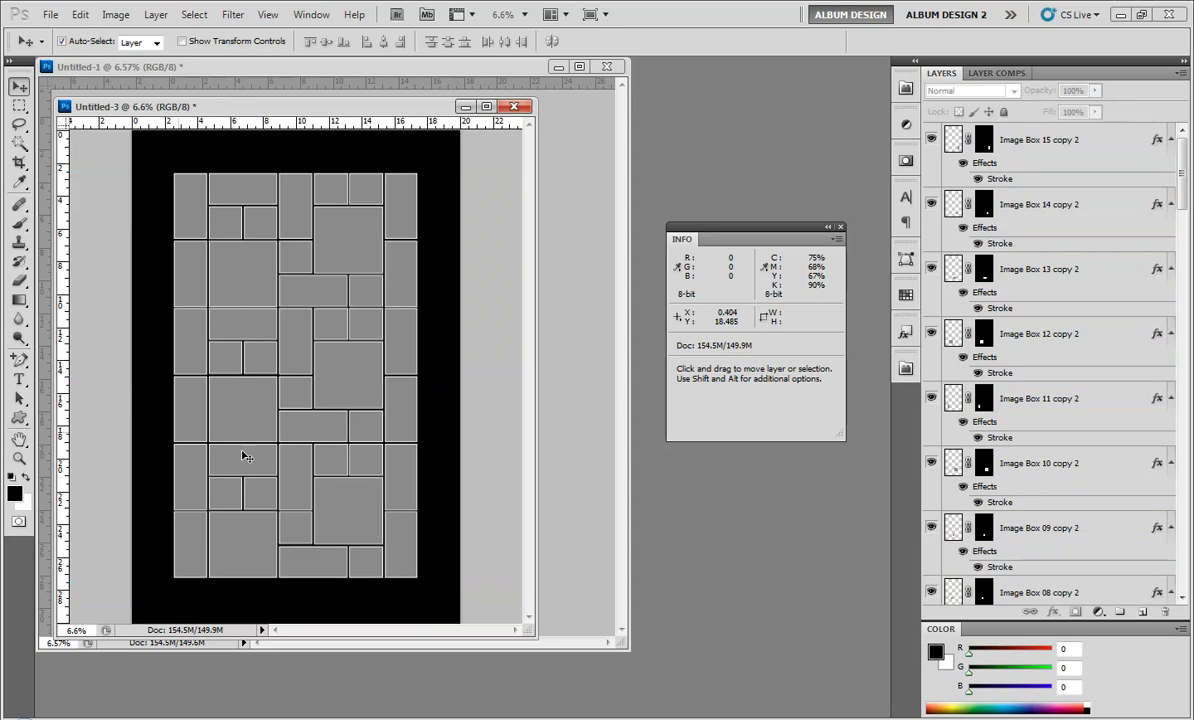
scroll(143, 308, "up", 1)
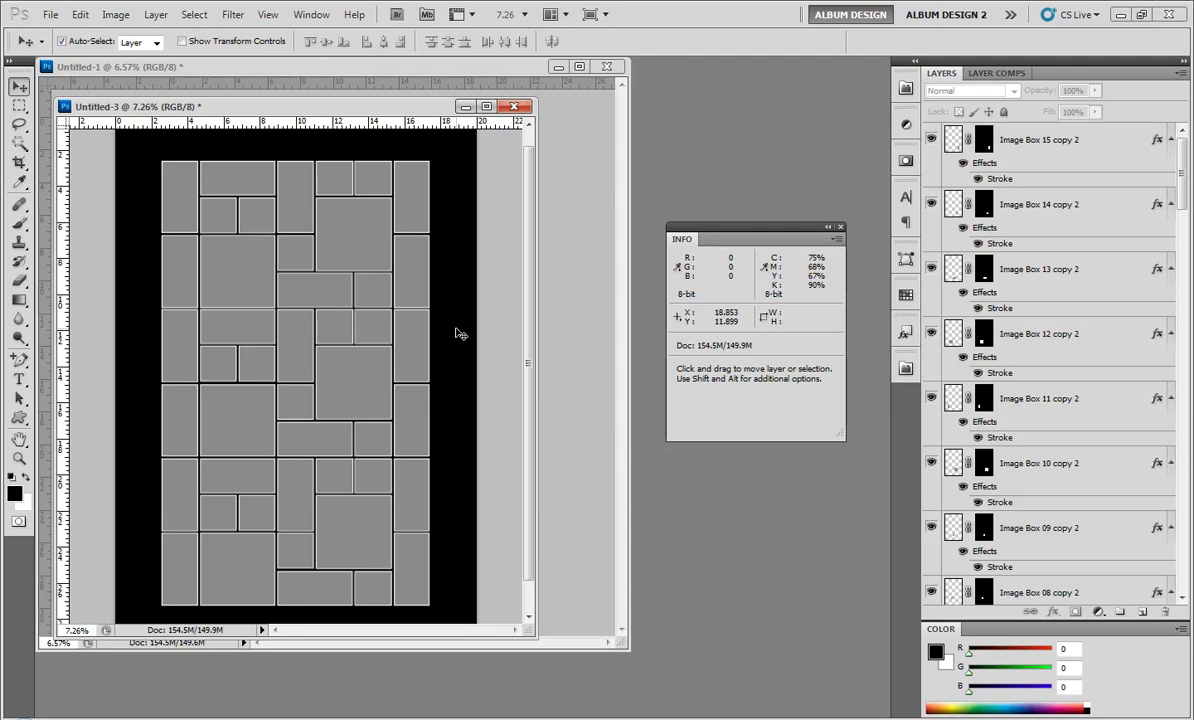
Step: Select the middle block's grey boxes and flip them horizontally with Free Transform
left_click_drag(460, 326, 150, 450)
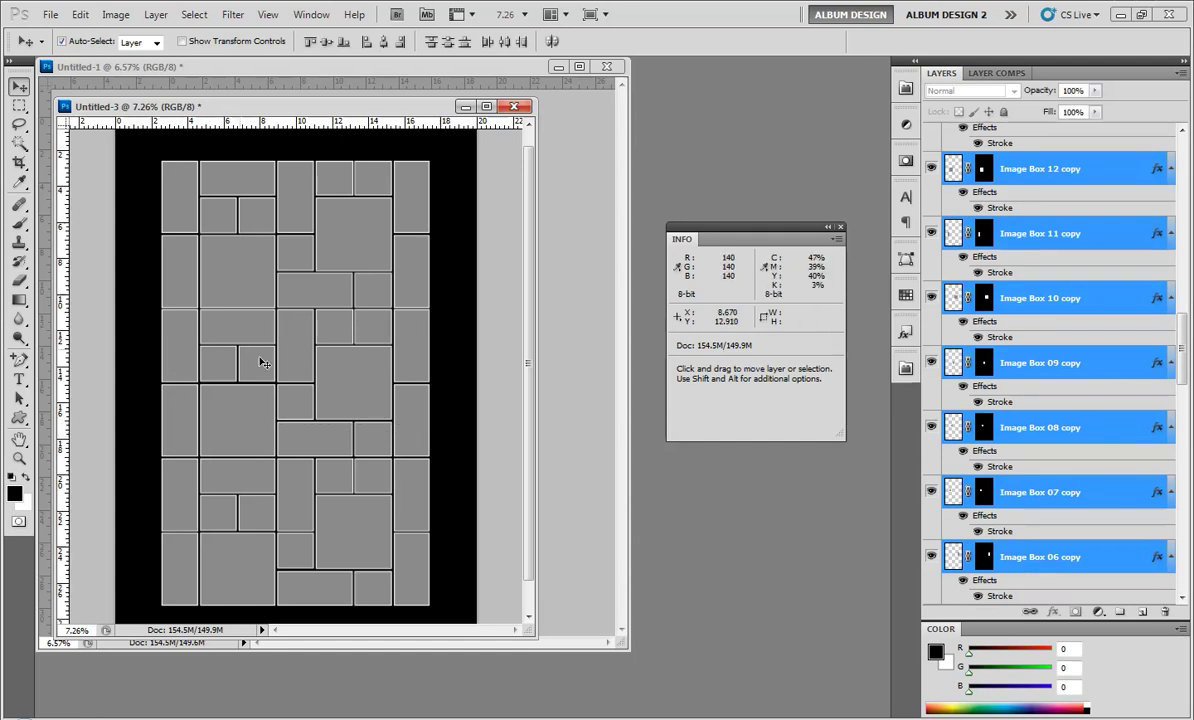
key("ctrl+t")
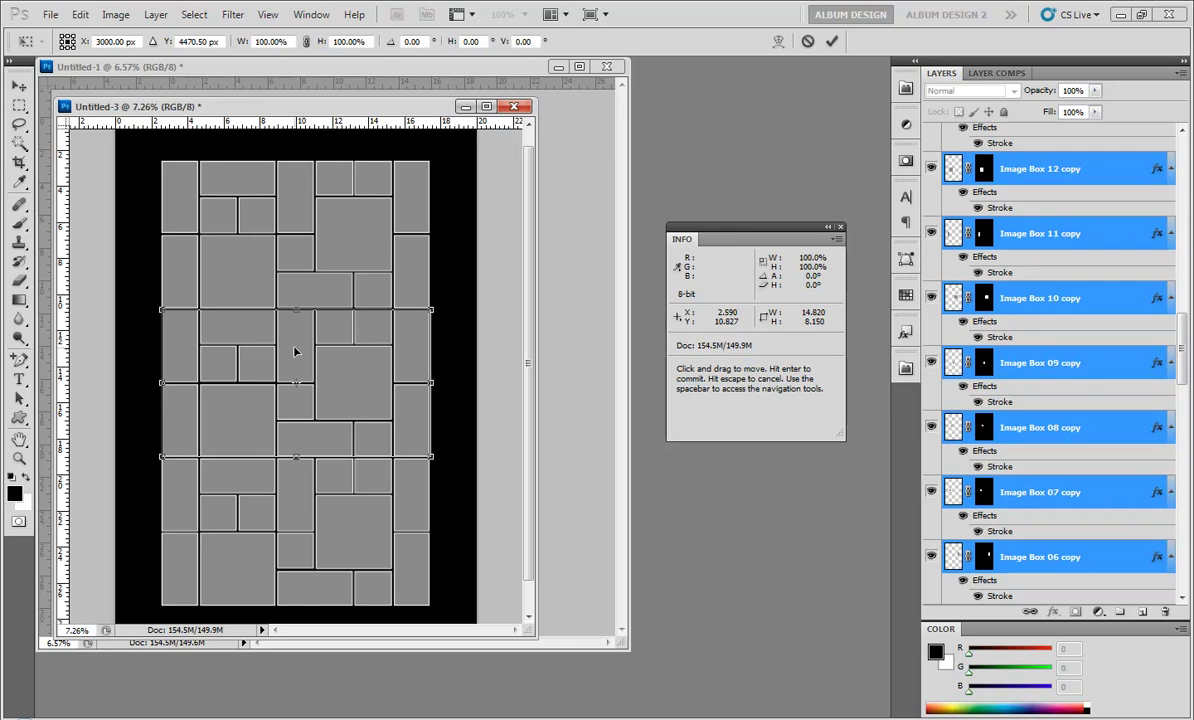
right_click(296, 358)
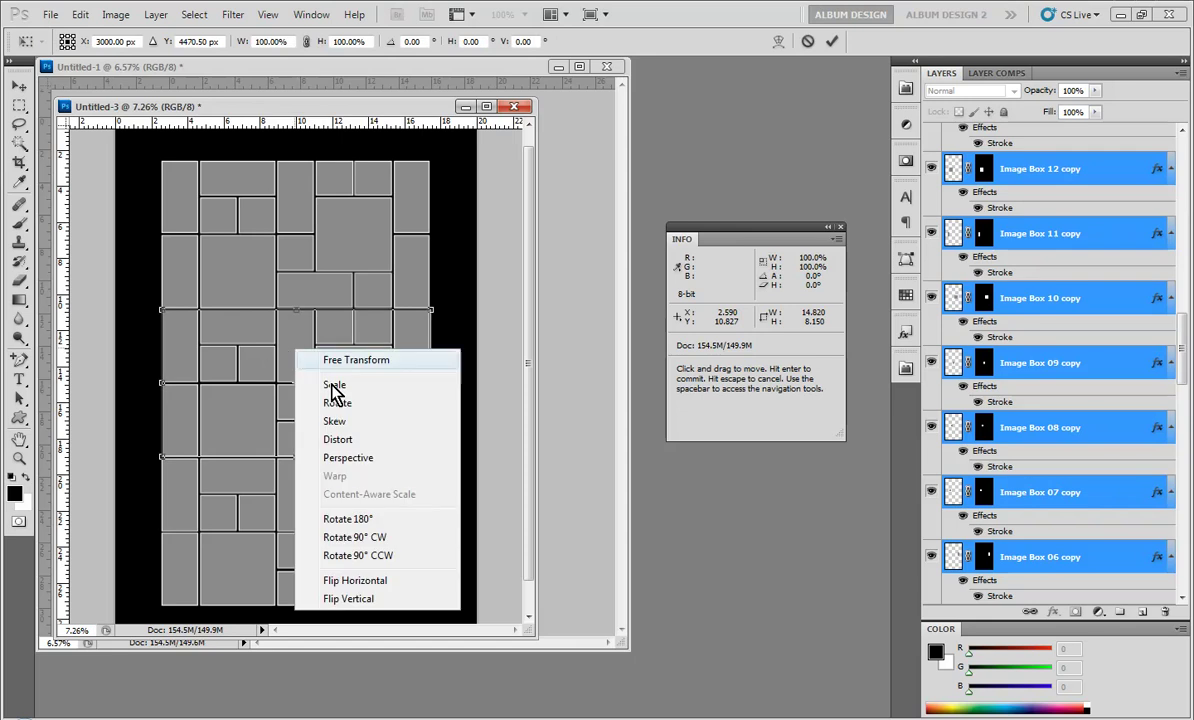
left_click(365, 580)
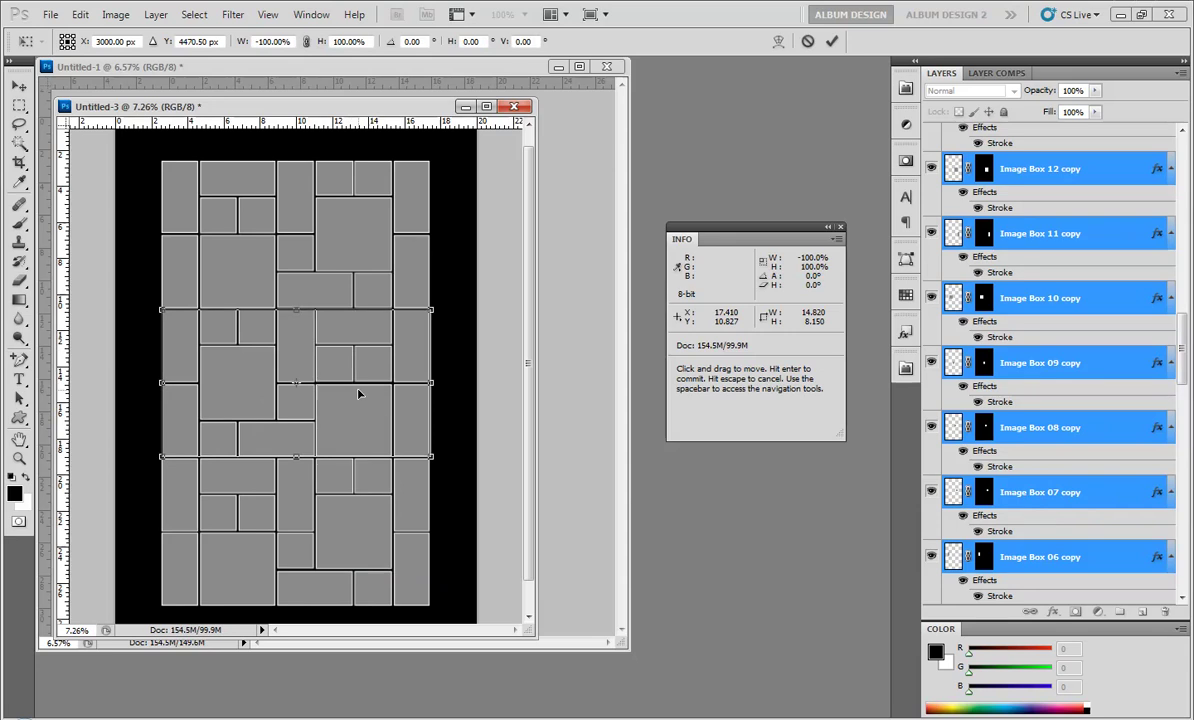
key("Return")
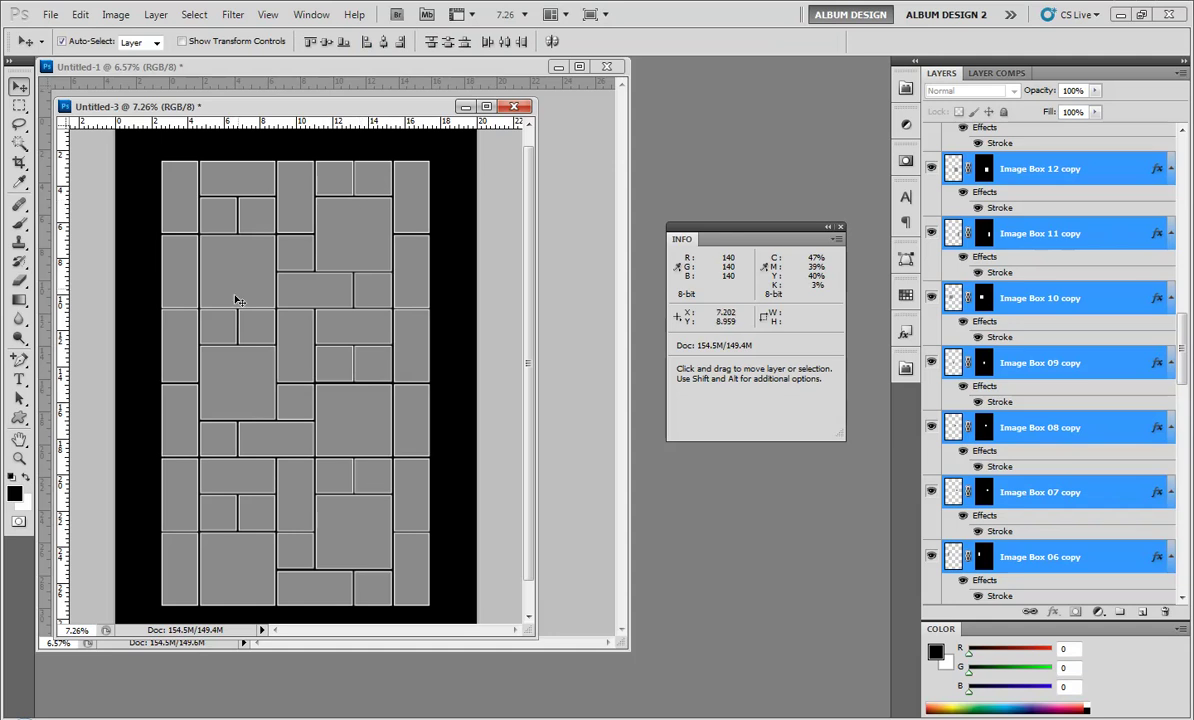
scroll(288, 432, "down", 1)
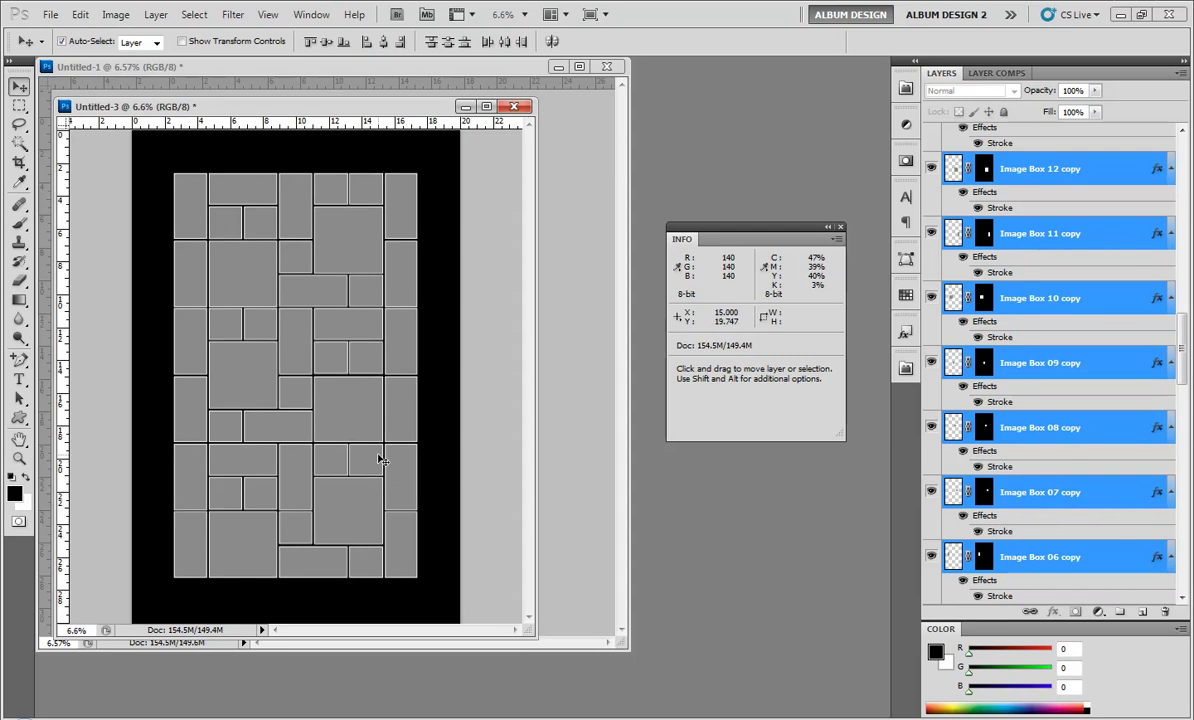
Step: Show the guides again and marquee-select only the bottom block's image box layers
key("ctrl+semicolon")
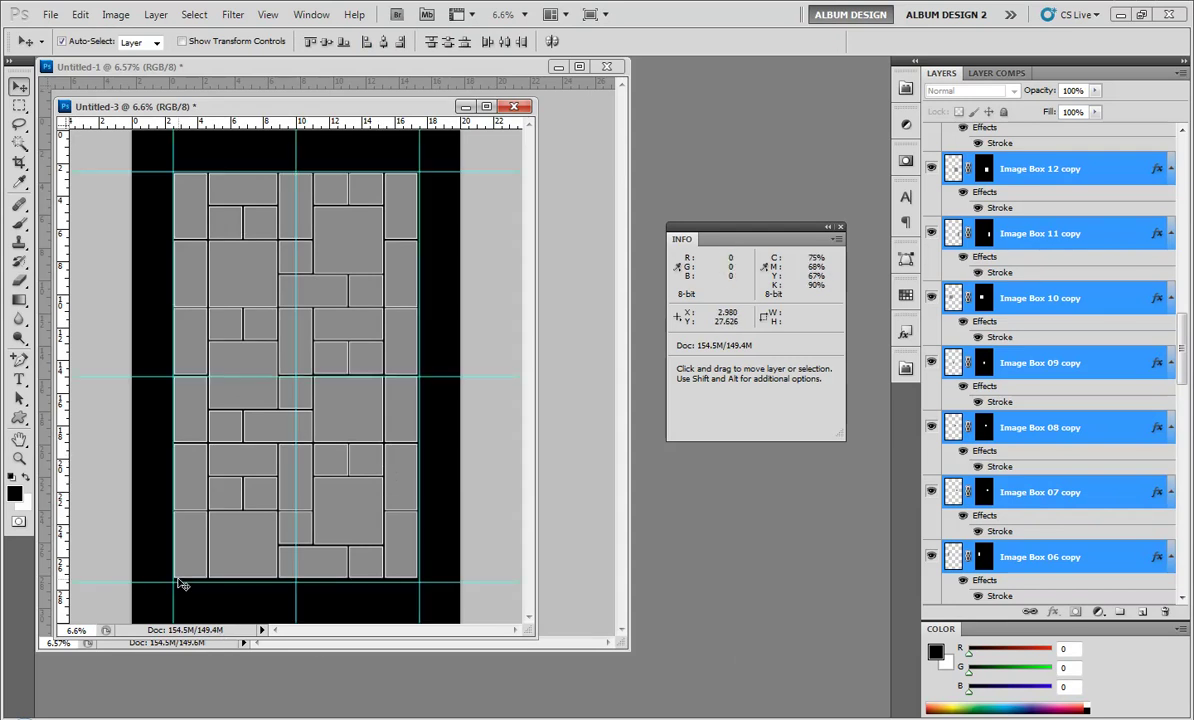
left_click(448, 204)
left_click_drag(448, 160, 162, 570)
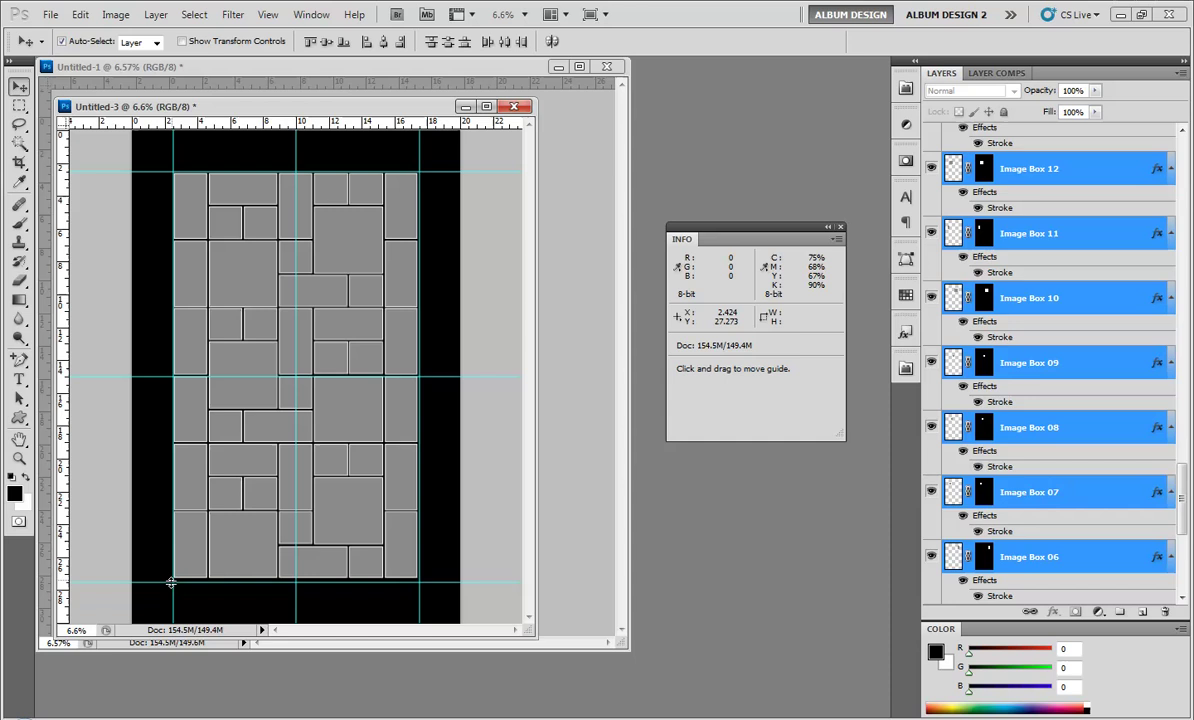
scroll(165, 590, "up", 5)
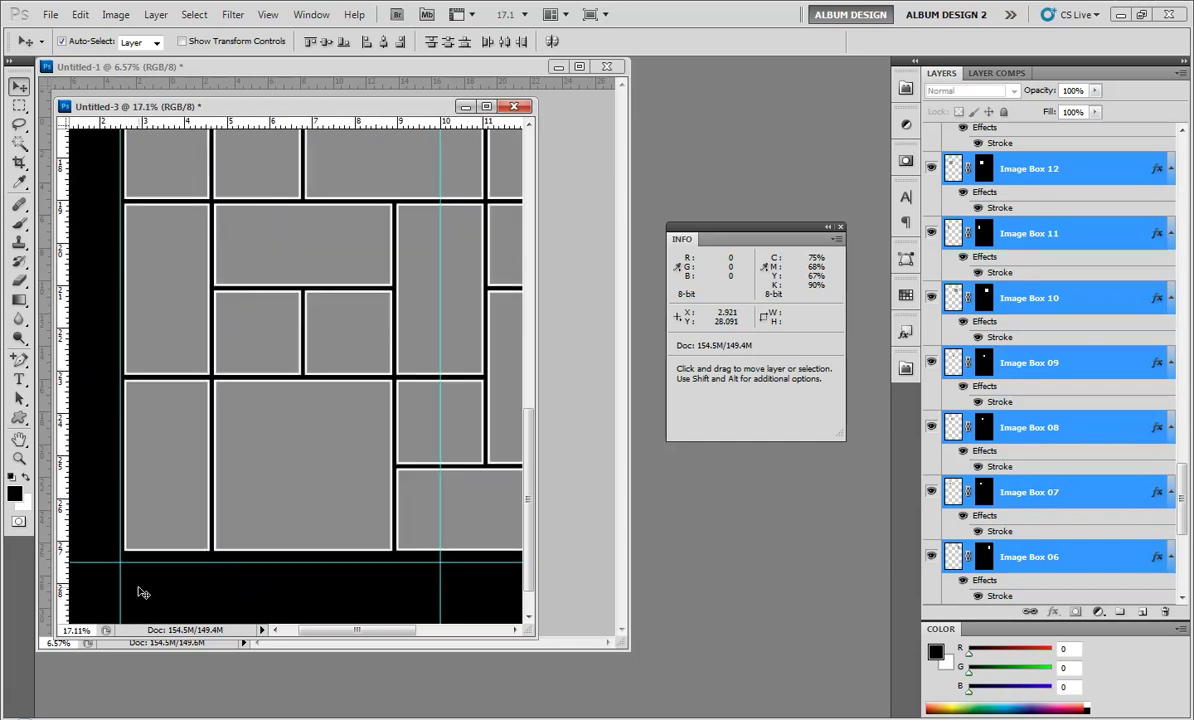
Step: Stretch the bottom block about 100.6% taller so it meets the lower margin guide
key("ctrl+t")
scroll(285, 598, "up", 4)
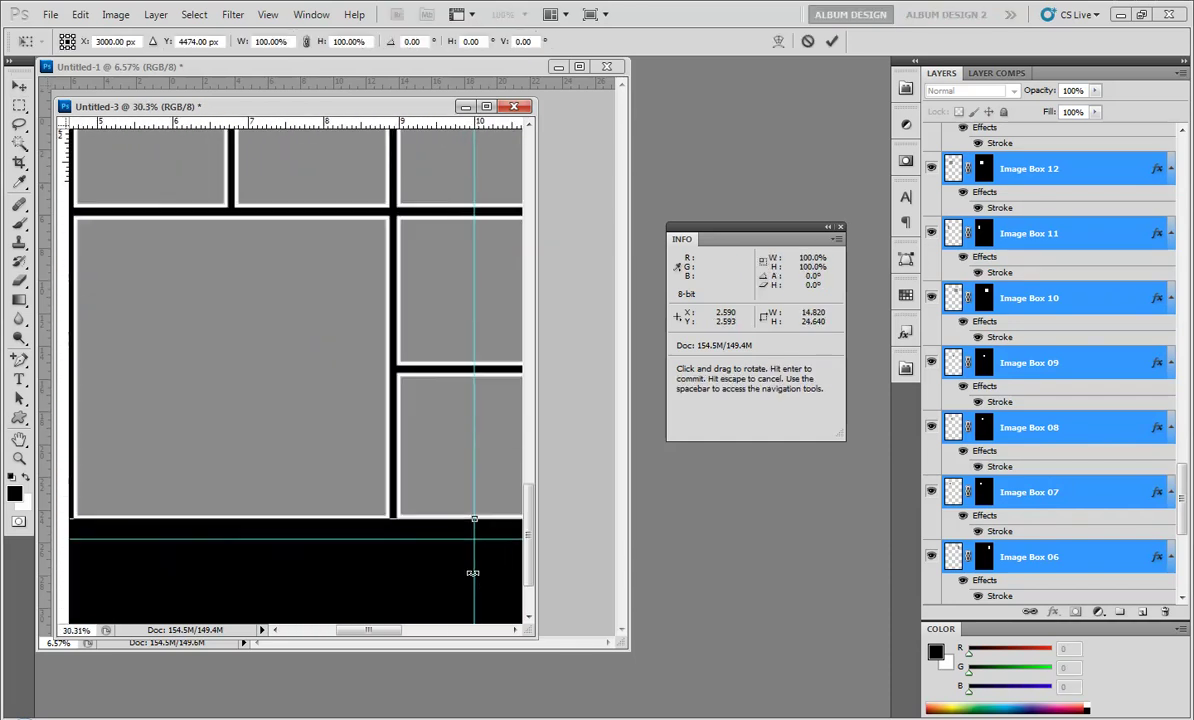
scroll(465, 553, "up", 3)
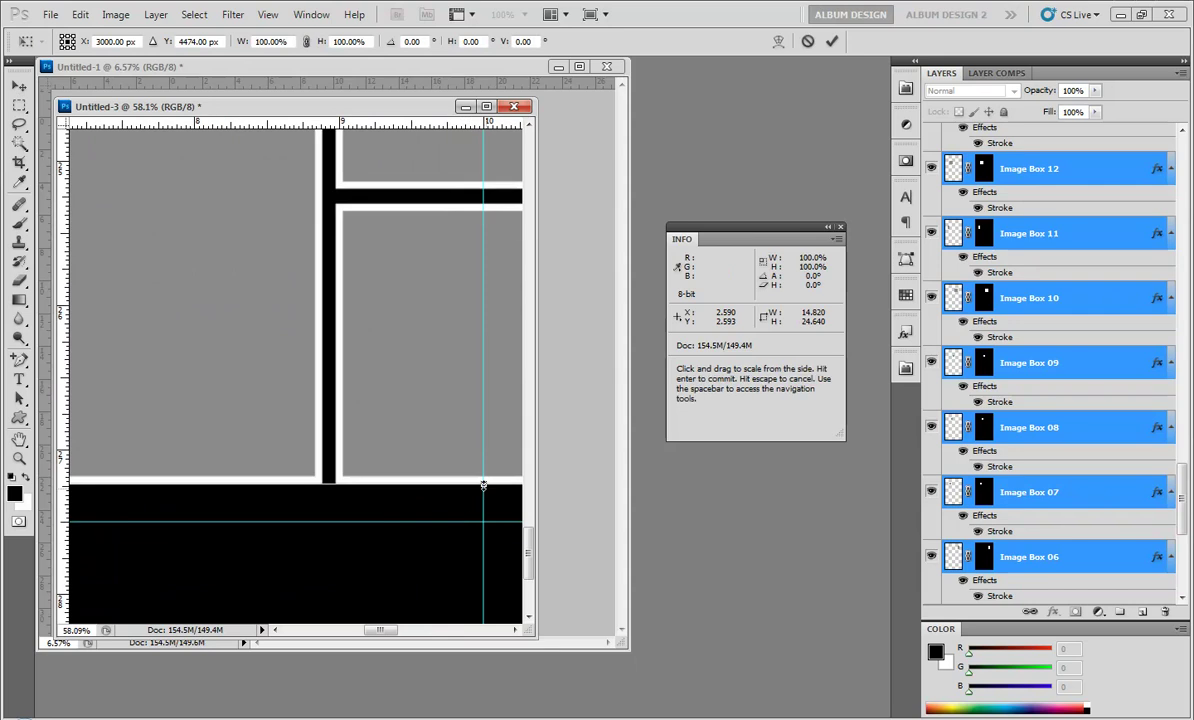
left_click_drag(482, 485, 483, 507)
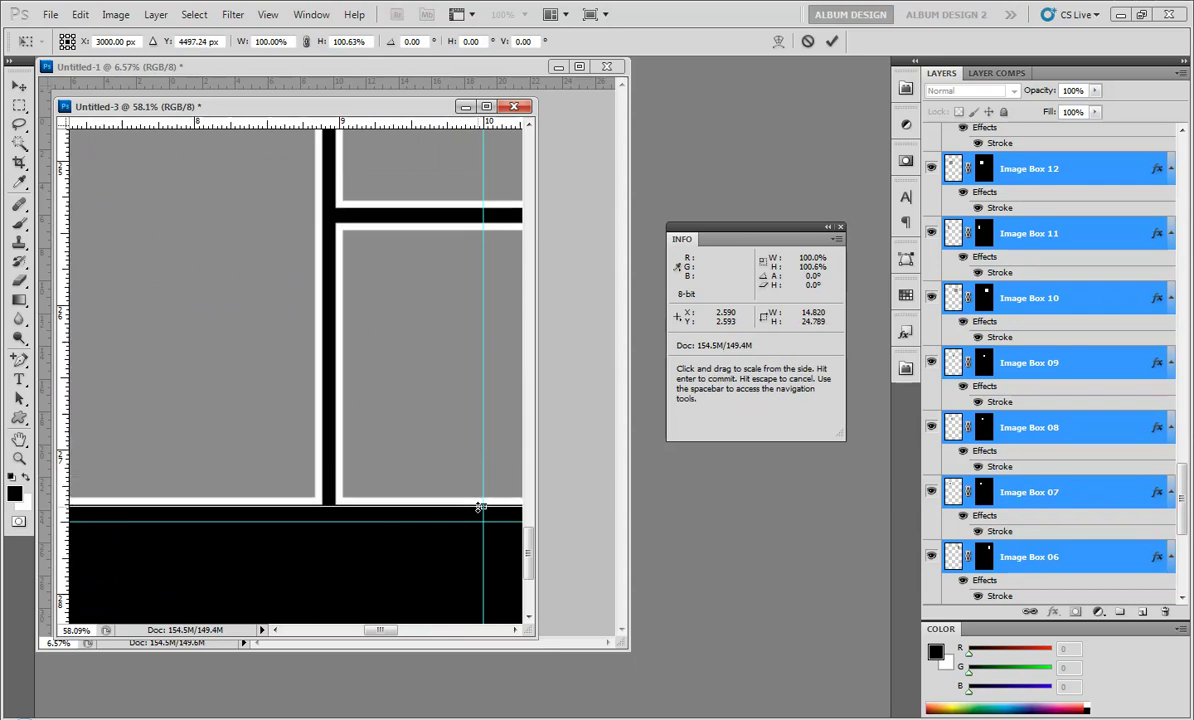
key("Return")
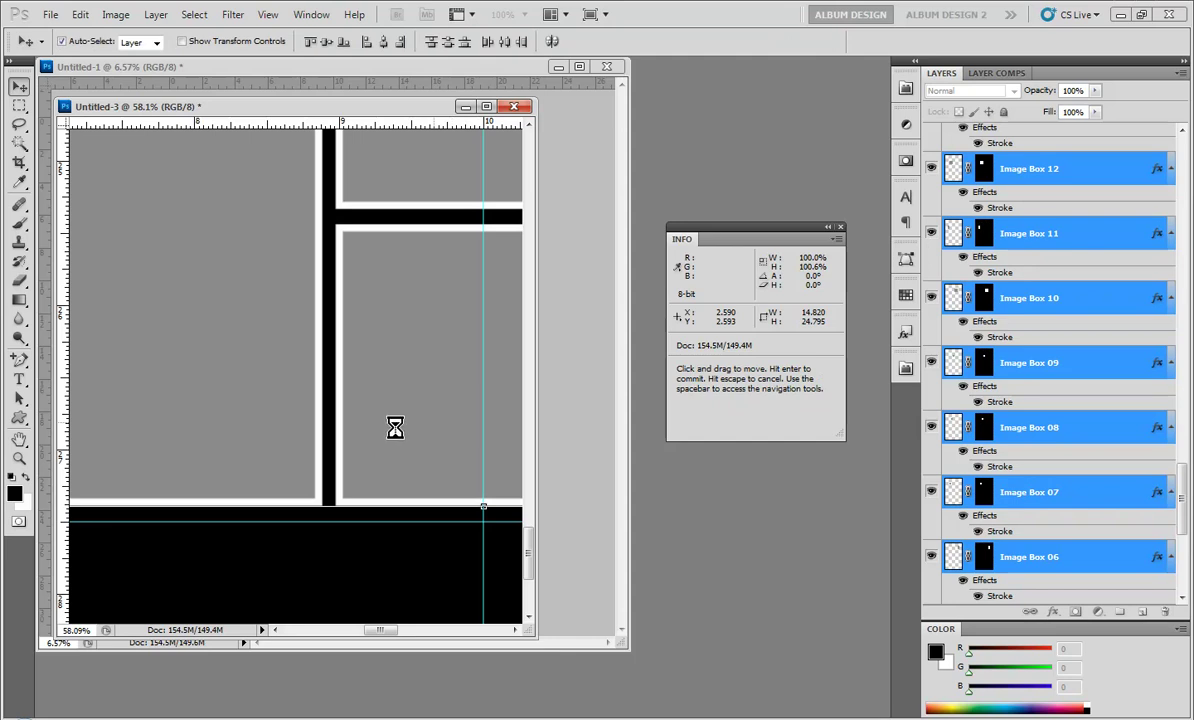
scroll(394, 432, "down", 5)
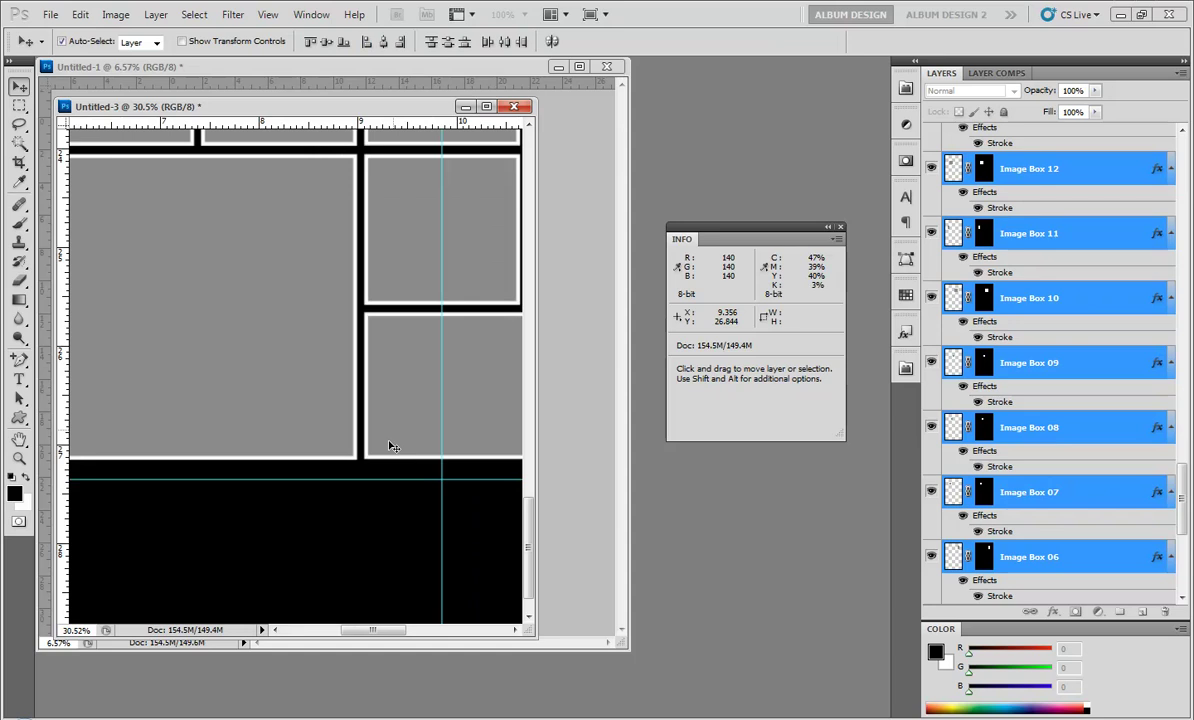
scroll(365, 450, "down", 4)
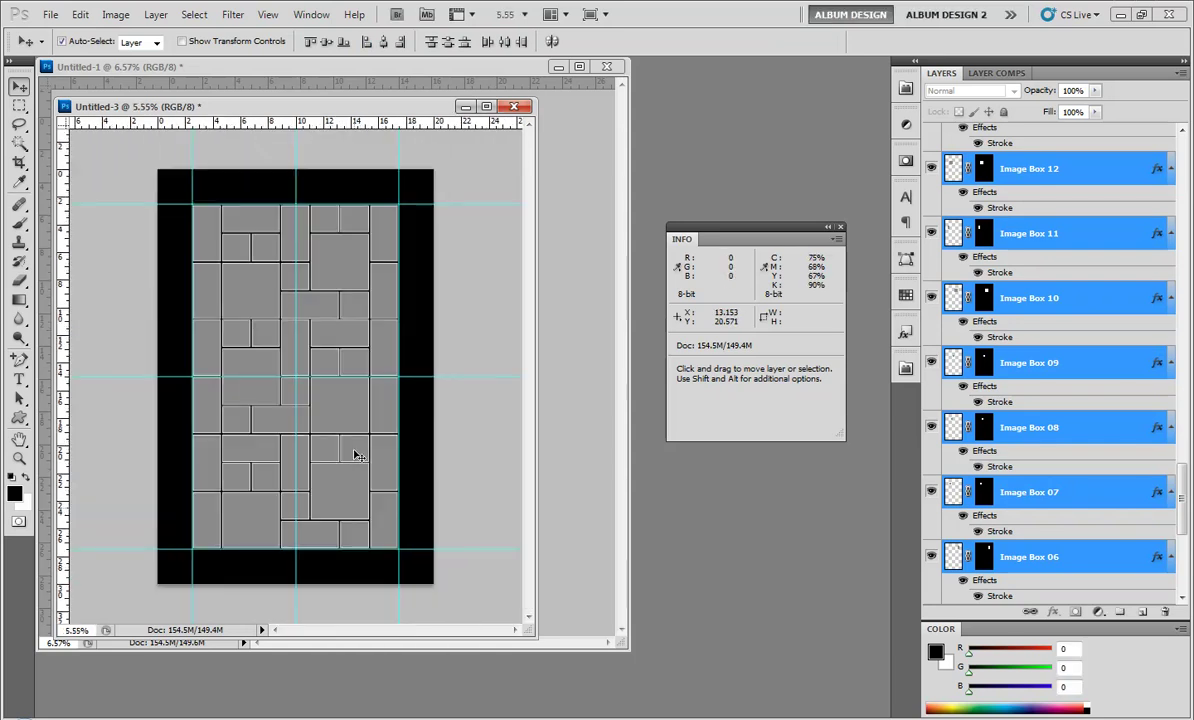
Step: Hide the guides, deselect all image box layers, and open the AutoCollage V3 panel
key("ctrl+semicolon")
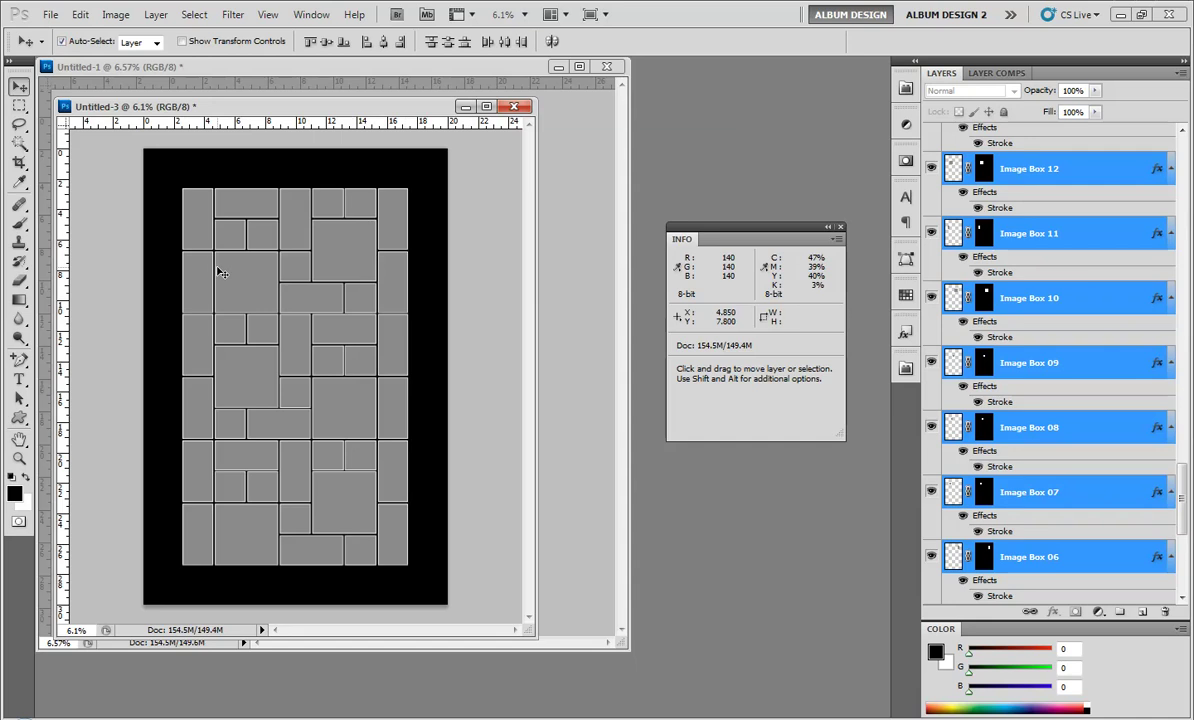
left_click(464, 289)
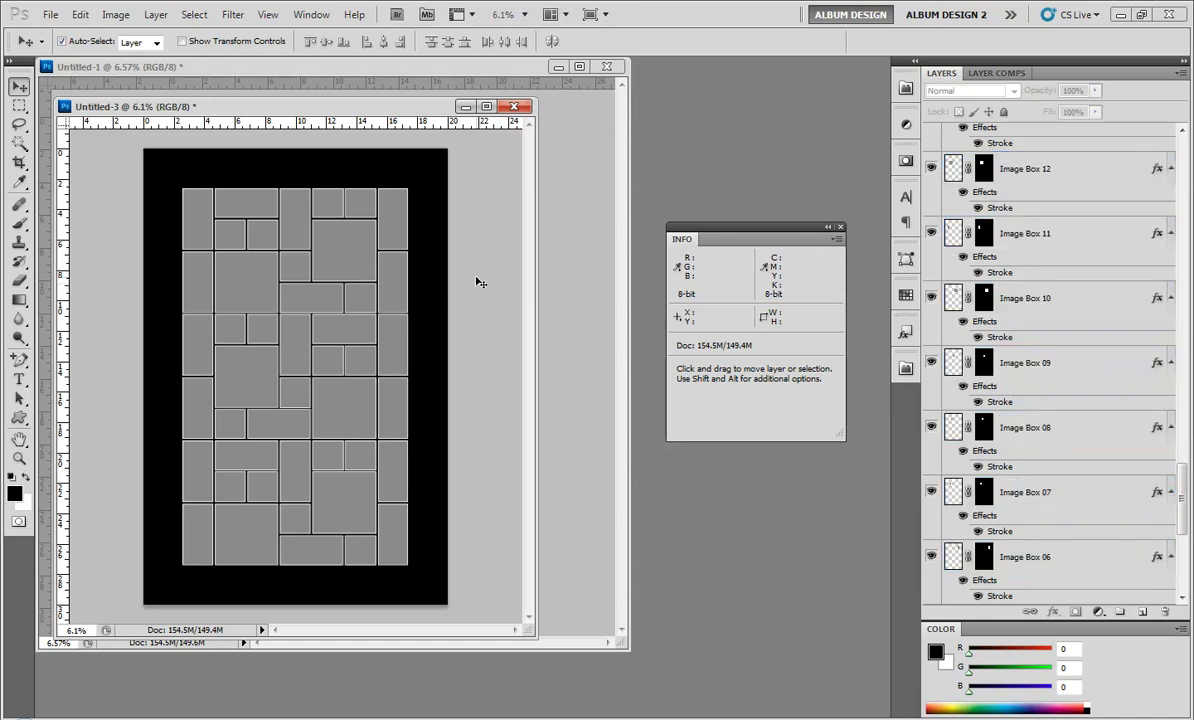
left_click(906, 369)
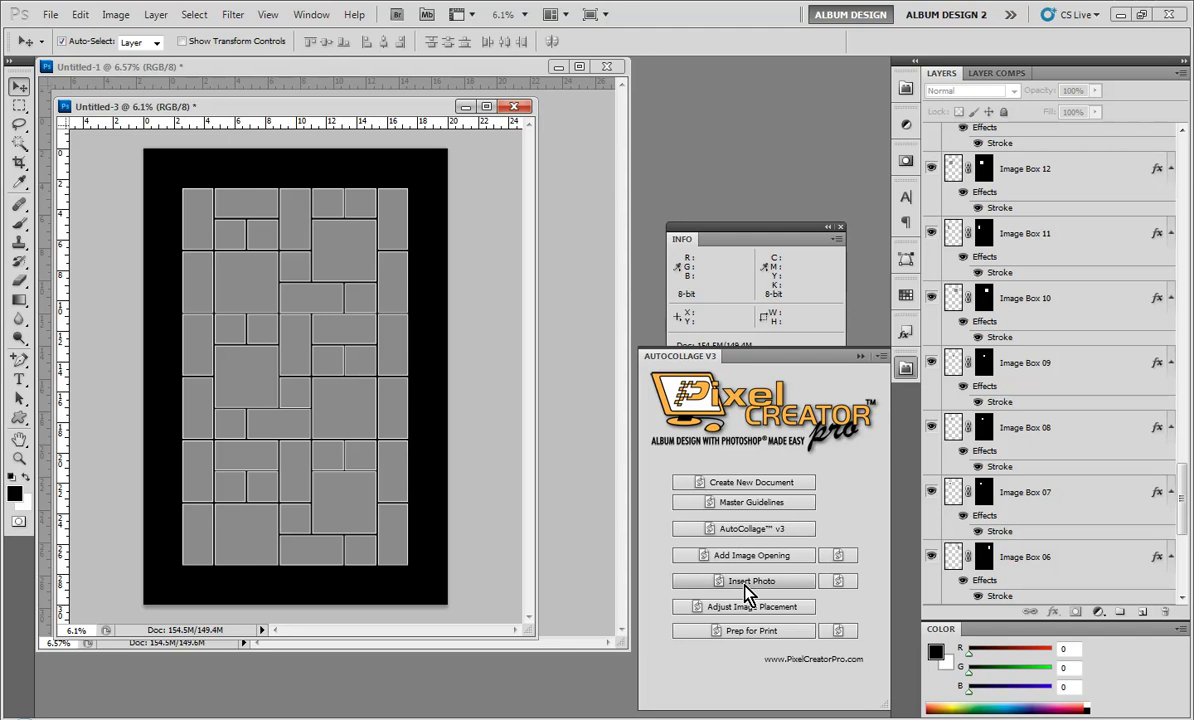
Step: Close the panel, select the Image Box 06–12 layers, and reopen AutoCollage V3
left_click(343, 253)
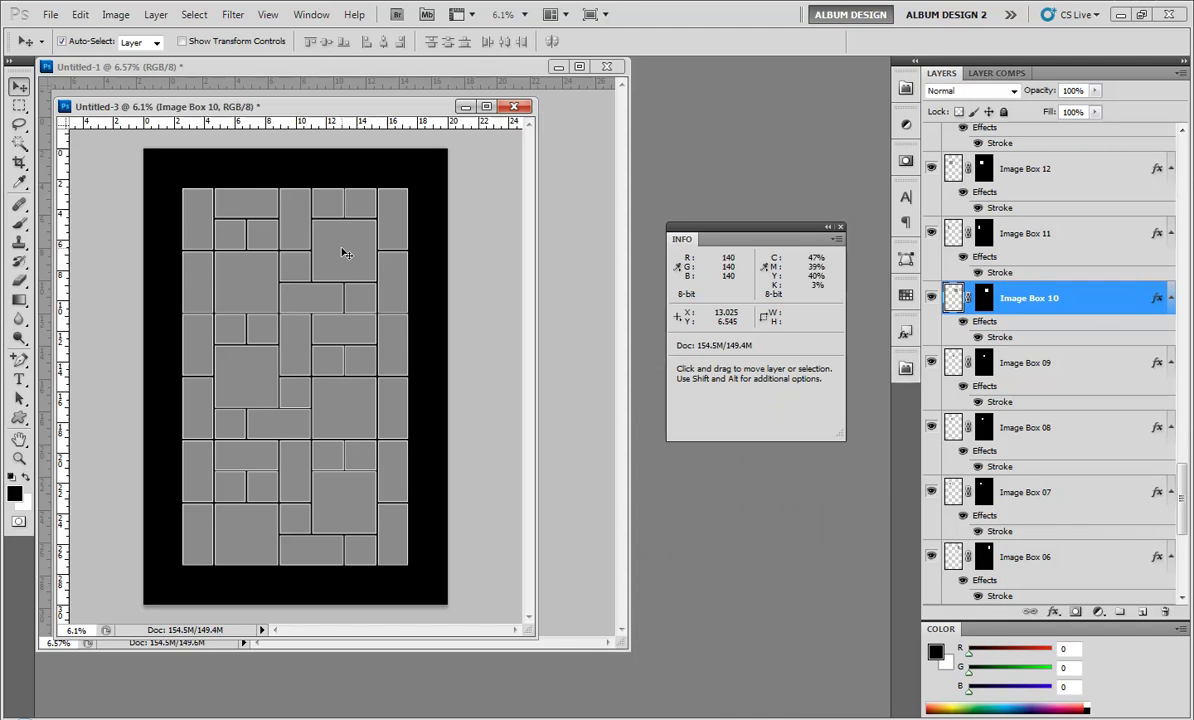
left_click_drag(432, 194, 180, 290)
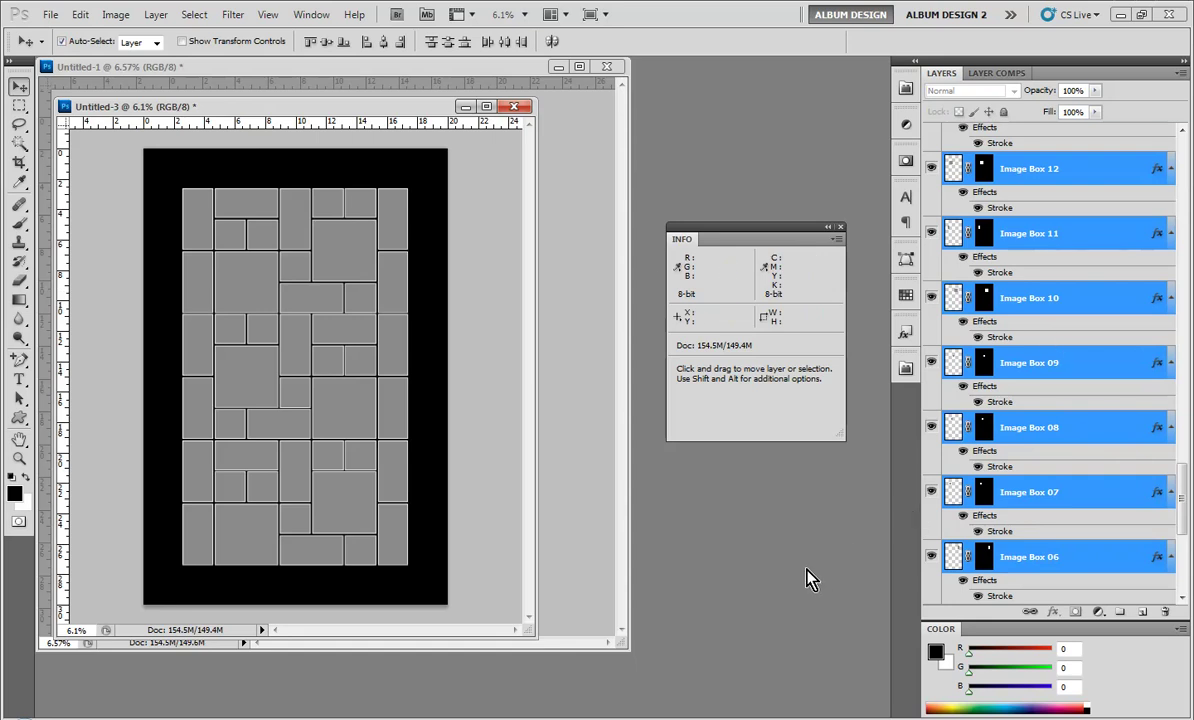
left_click(906, 368)
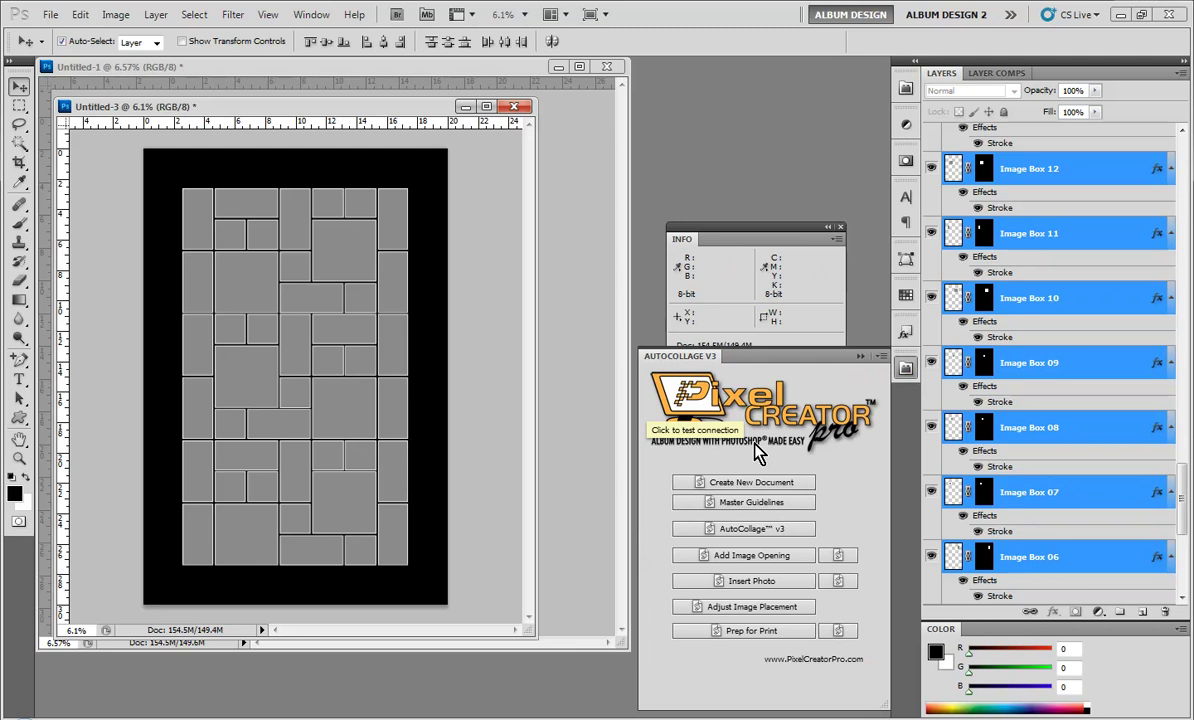
Step: Collapse the AutoCollage V3 panel and select only the Image Box 08 layer
left_click(757, 537)
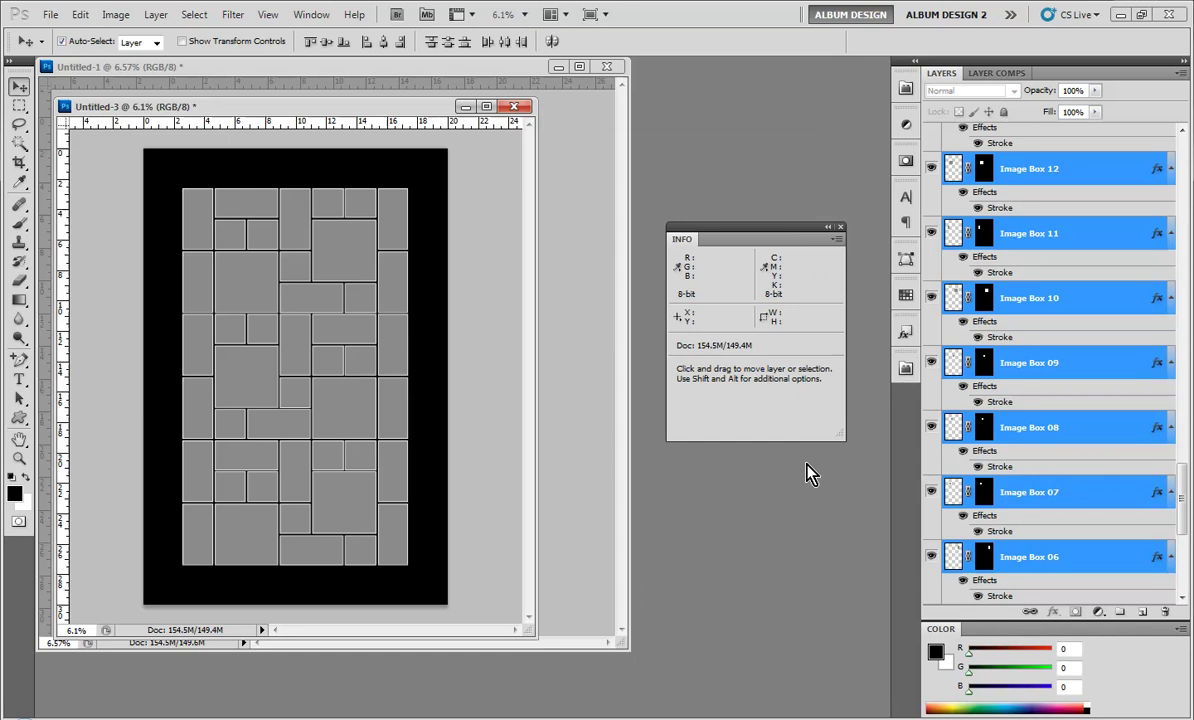
left_click(1052, 430)
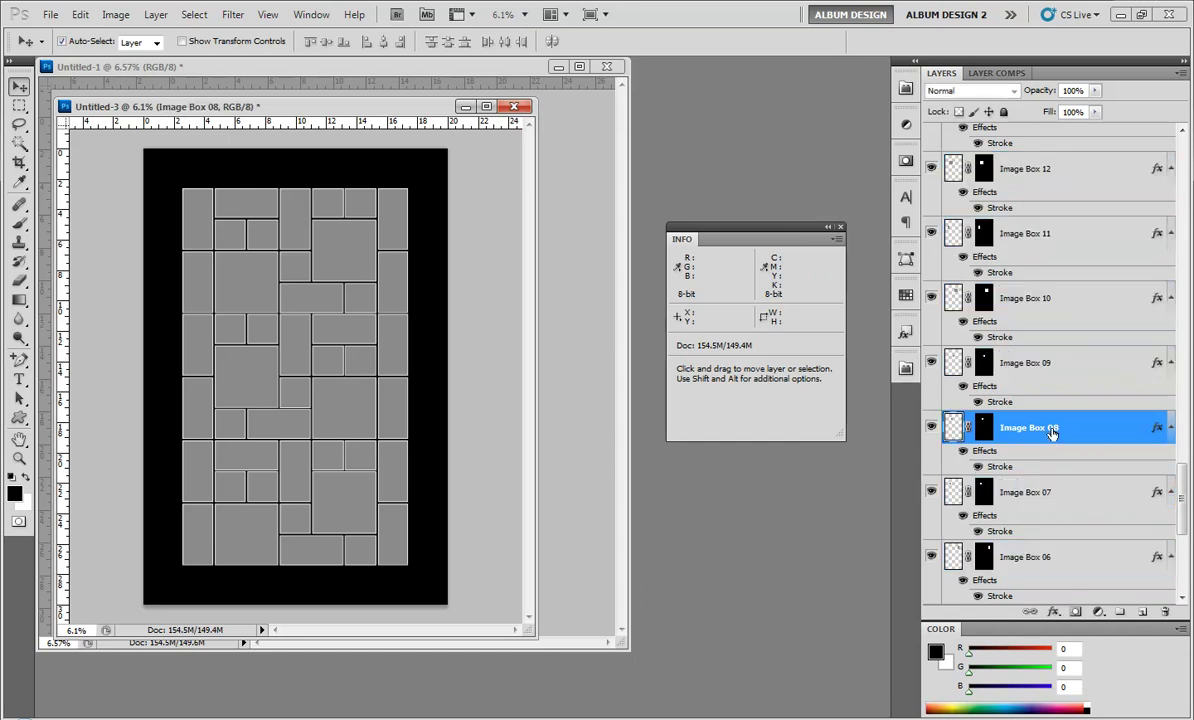